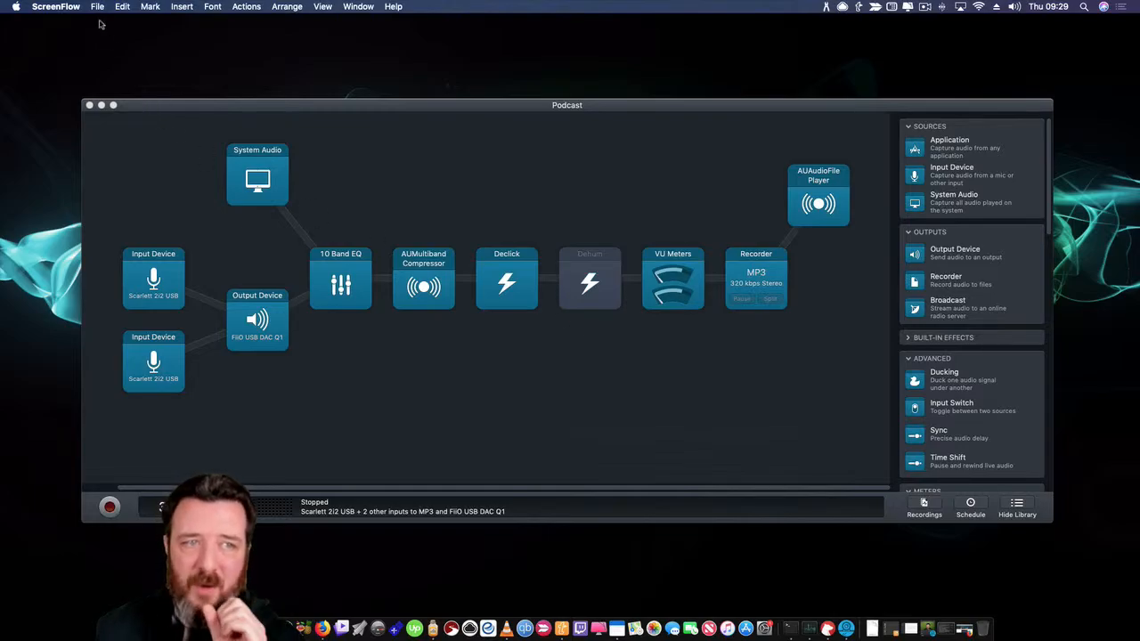
- Create a new session from the Podcast template to view its default block layout, and close that session's window
{"action": "left_click", "coordinate": [376, 103]}
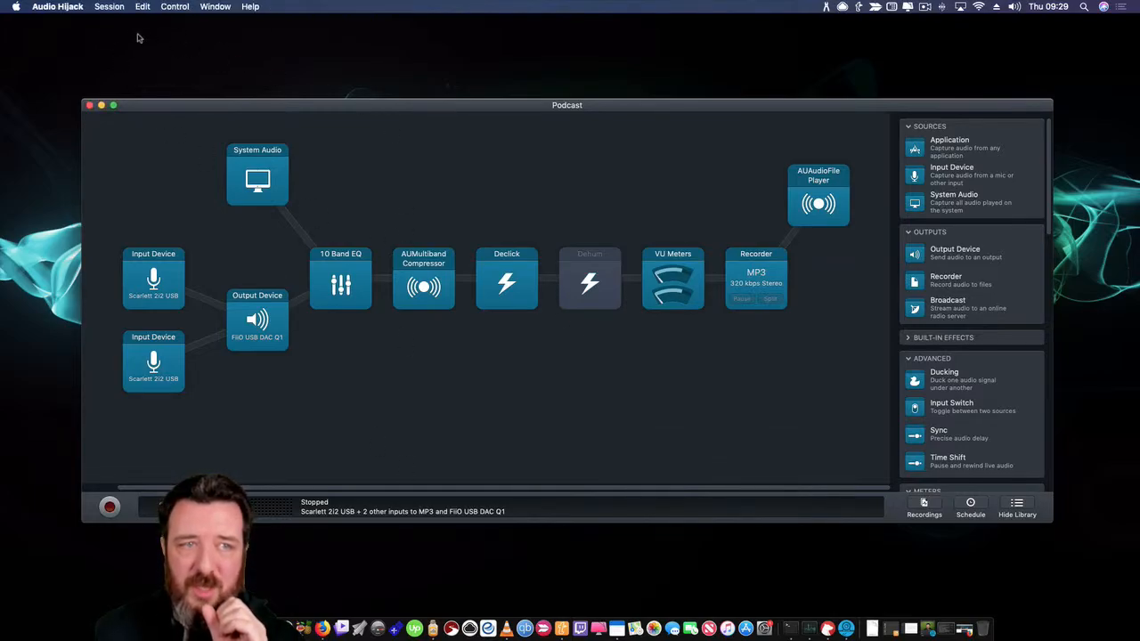
{"action": "left_click", "coordinate": [109, 7]}
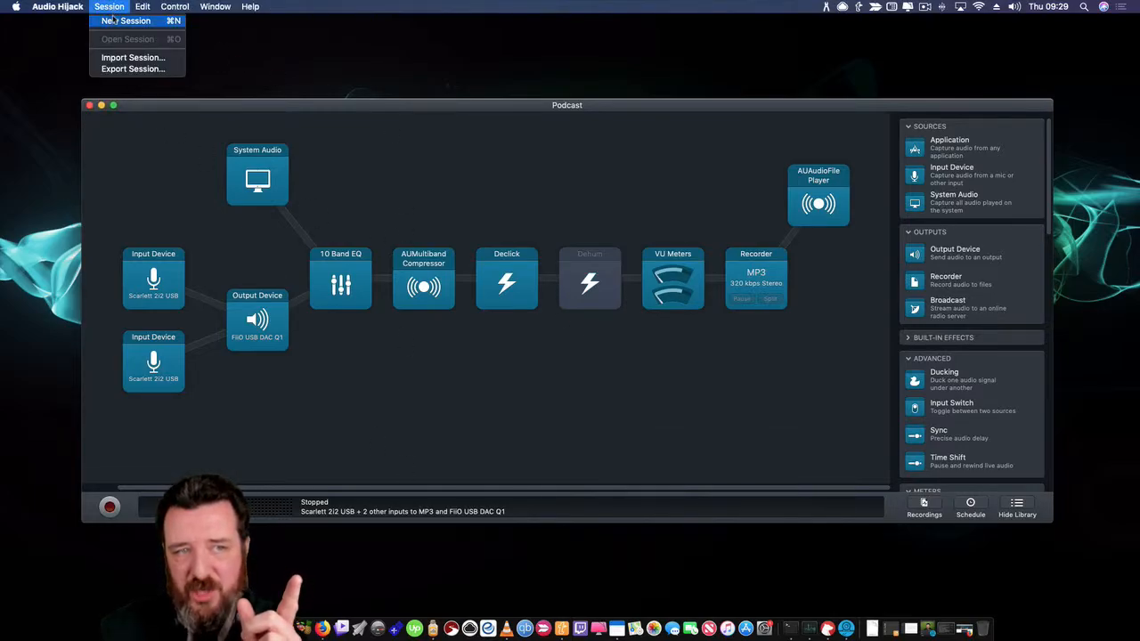
{"action": "left_click", "coordinate": [114, 20]}
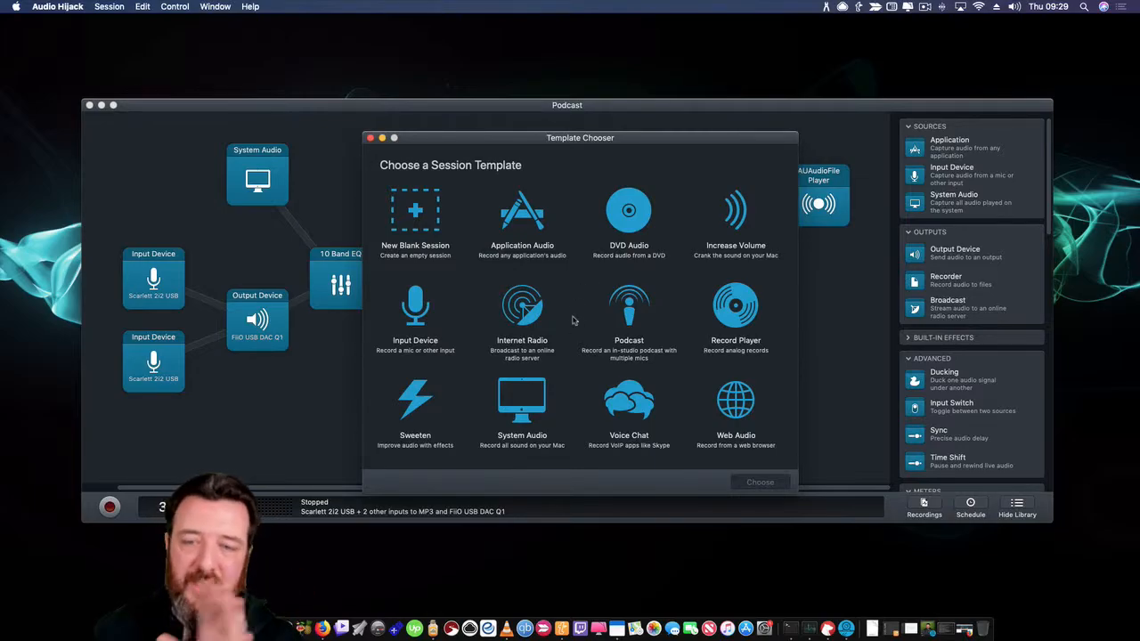
{"action": "left_click", "coordinate": [628, 306]}
{"action": "left_click", "coordinate": [760, 481]}
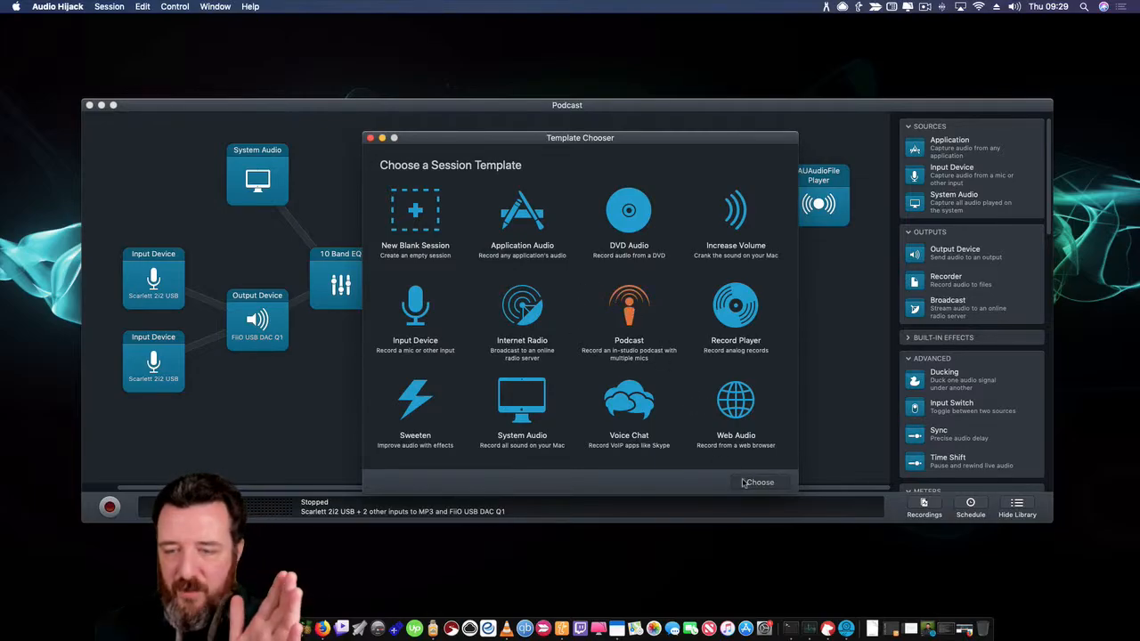
{"action": "left_click_drag", "start_coordinate": [430, 241], "coordinate": [540, 145]}
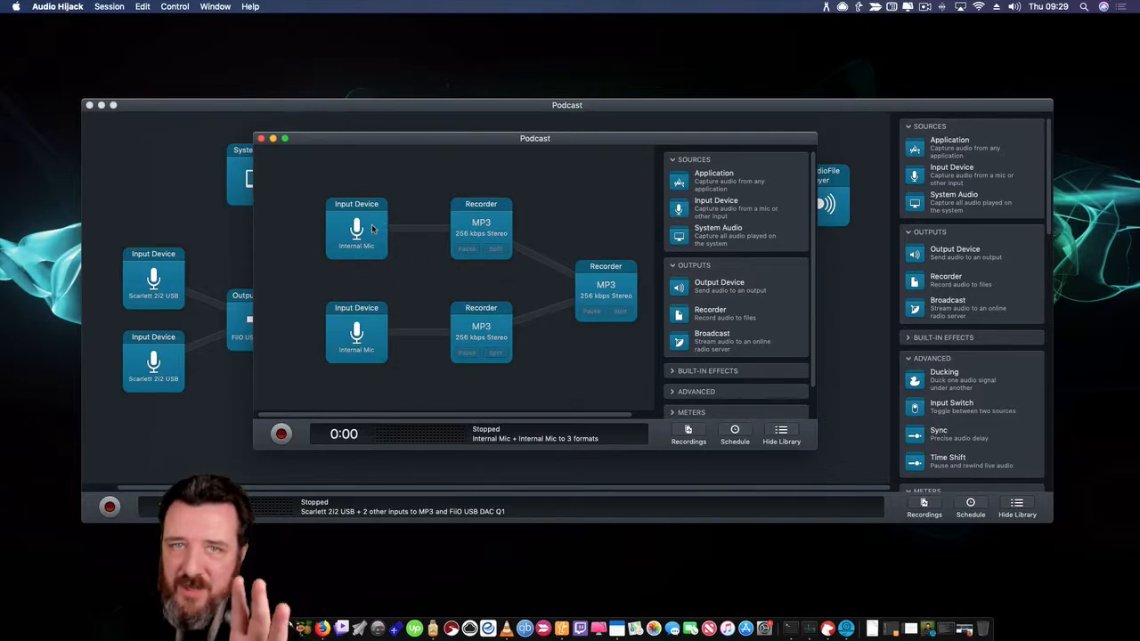
{"action": "left_click", "coordinate": [260, 139]}
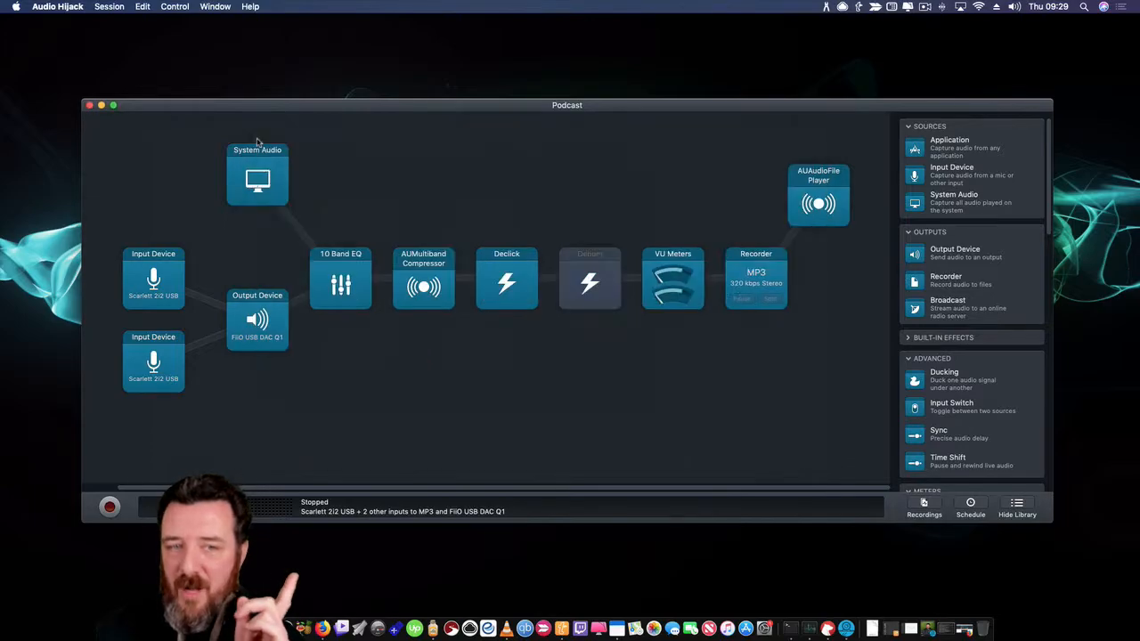
- Enlarge the existing Podcast session window and move it slightly higher on the desktop
{"action": "left_click_drag", "start_coordinate": [420, 109], "coordinate": [425, 91]}
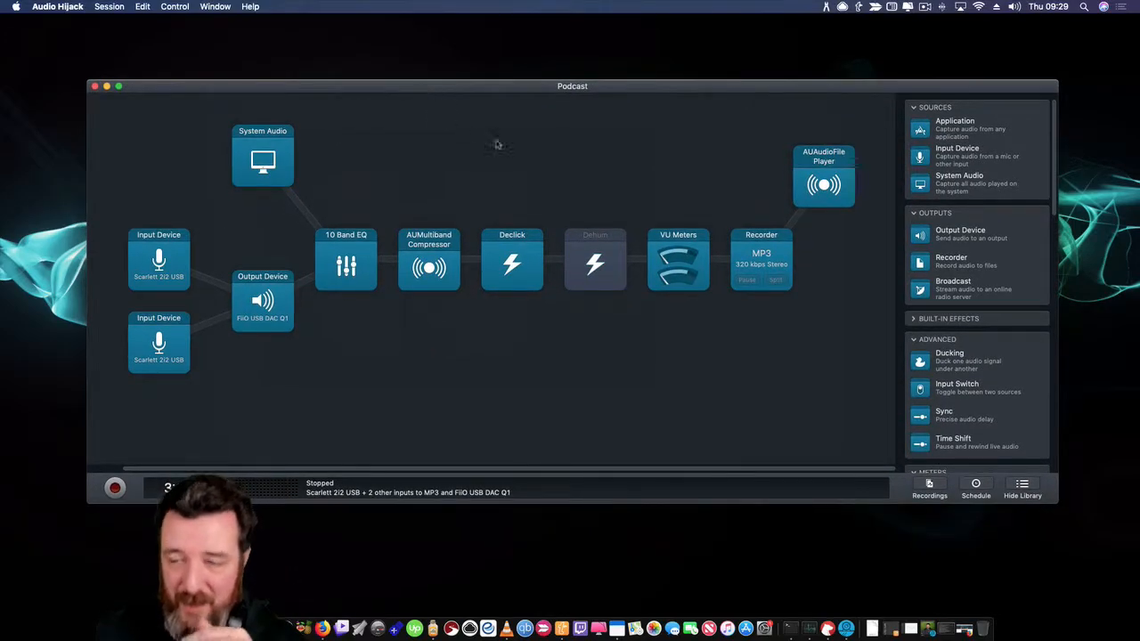
{"action": "left_click_drag", "start_coordinate": [1057, 502], "coordinate": [1076, 559]}
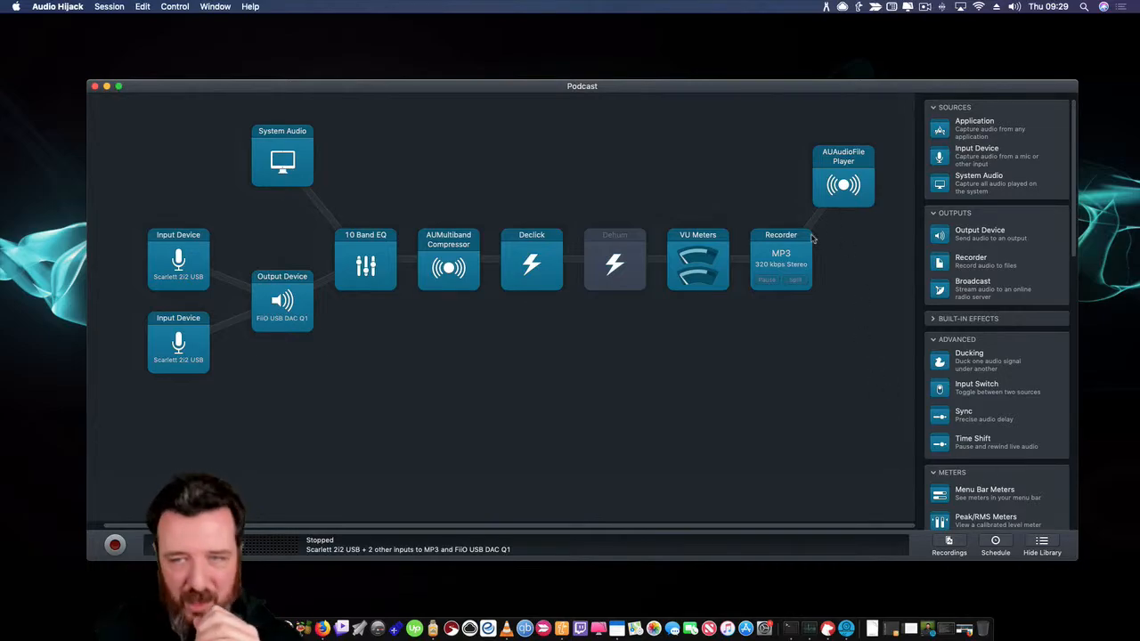
{"action": "left_click_drag", "start_coordinate": [560, 86], "coordinate": [562, 80]}
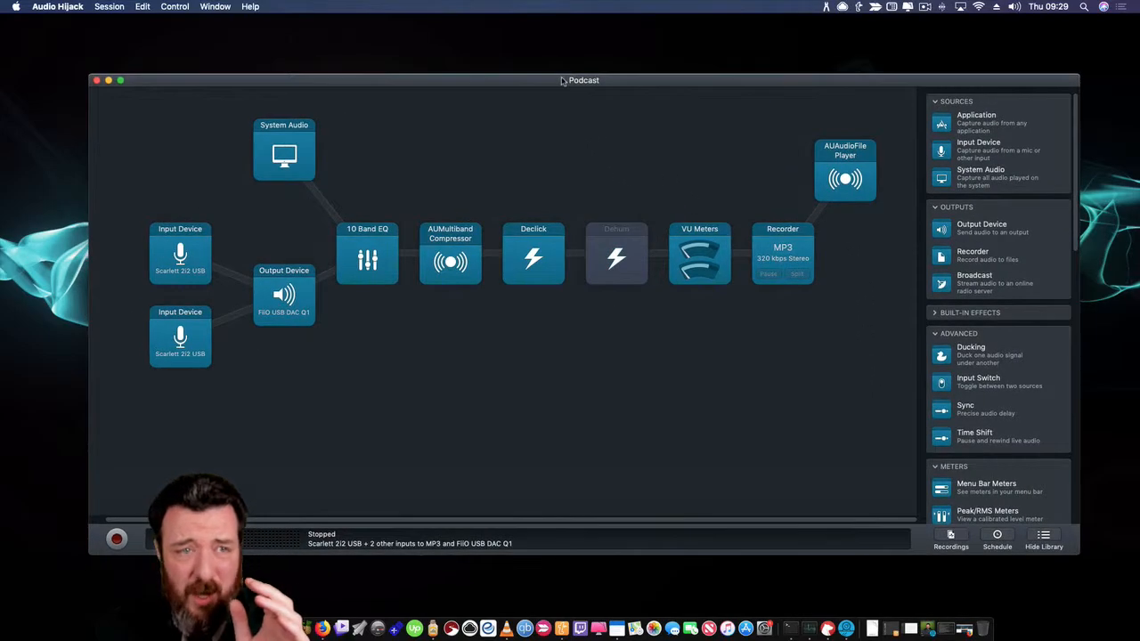
- Collapse the Sources, Outputs, Advanced, Meters and Audio Unit Effects categories in the block library
{"action": "left_click", "coordinate": [936, 101]}
{"action": "left_click", "coordinate": [935, 122]}
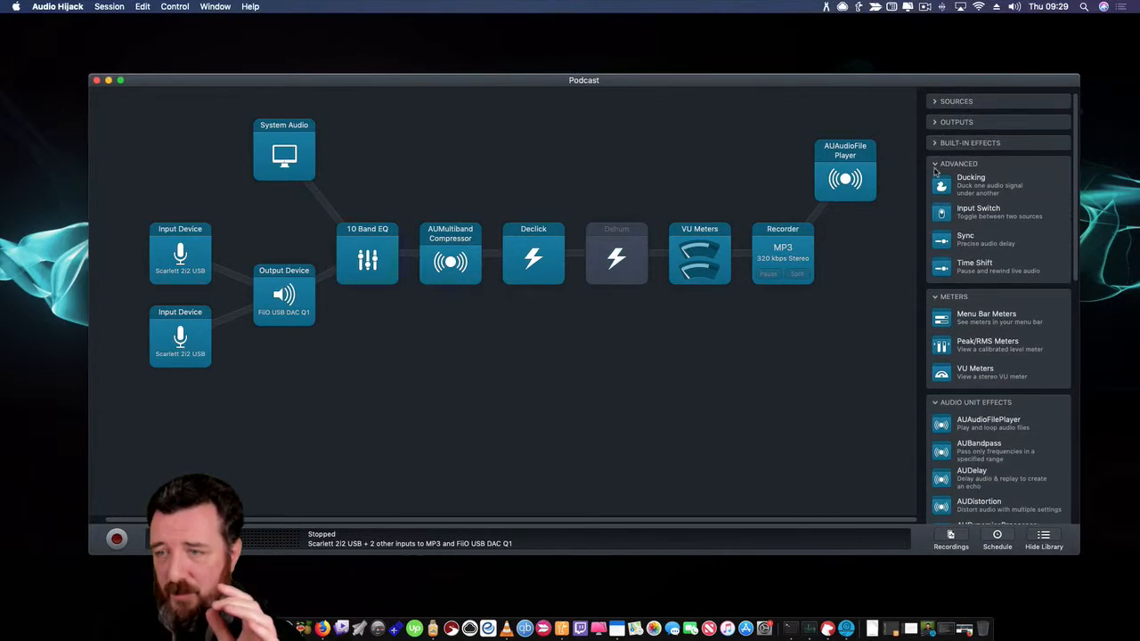
{"action": "left_click", "coordinate": [935, 164]}
{"action": "left_click", "coordinate": [934, 184]}
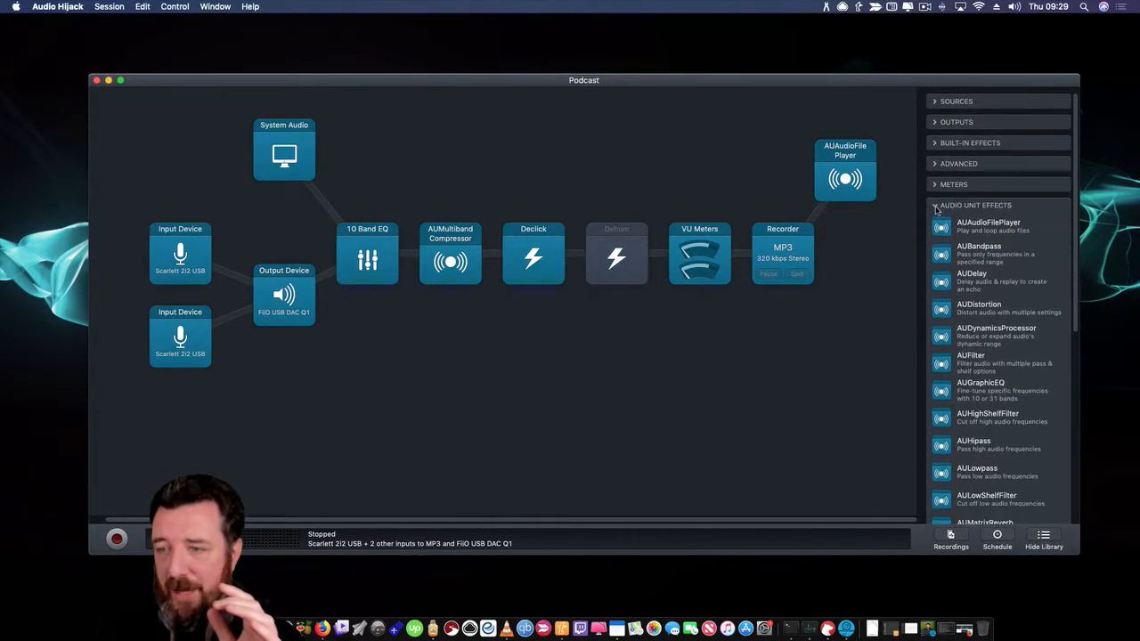
{"action": "left_click", "coordinate": [936, 207]}
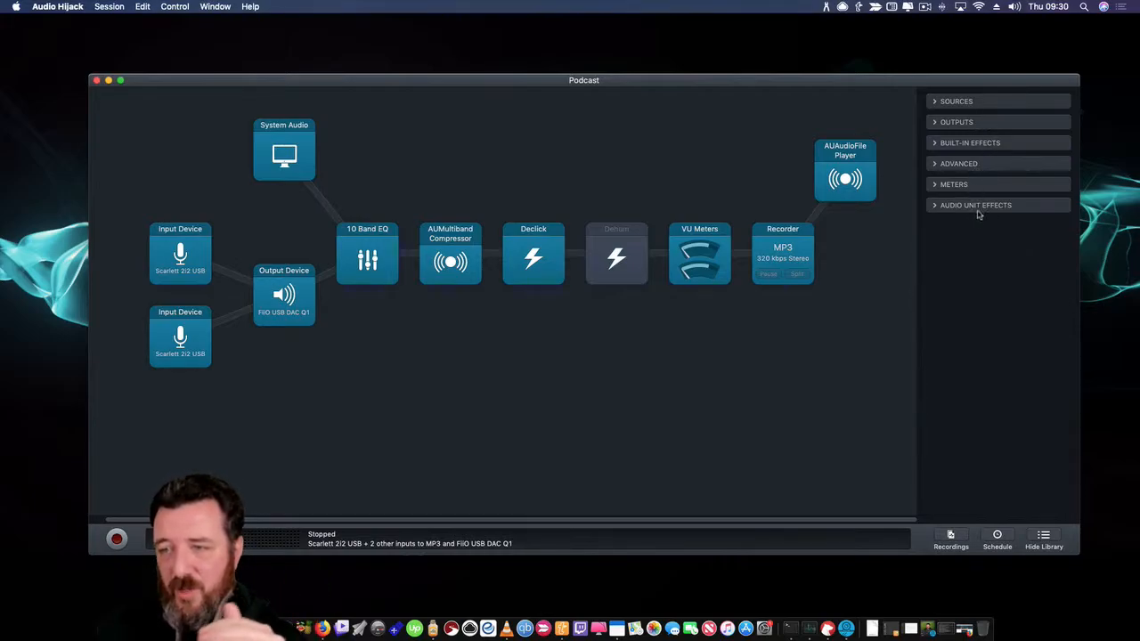
- Review the blocks in the library's Sources and Outputs categories, collapsing each category again
{"action": "left_click", "coordinate": [937, 102]}
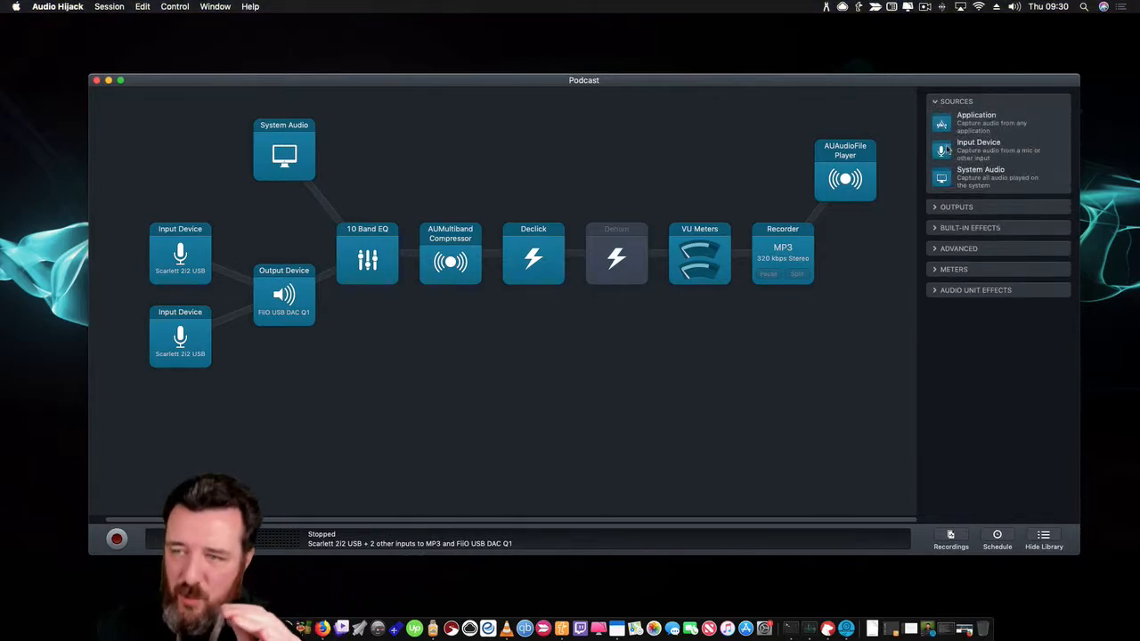
{"action": "left_click", "coordinate": [945, 104]}
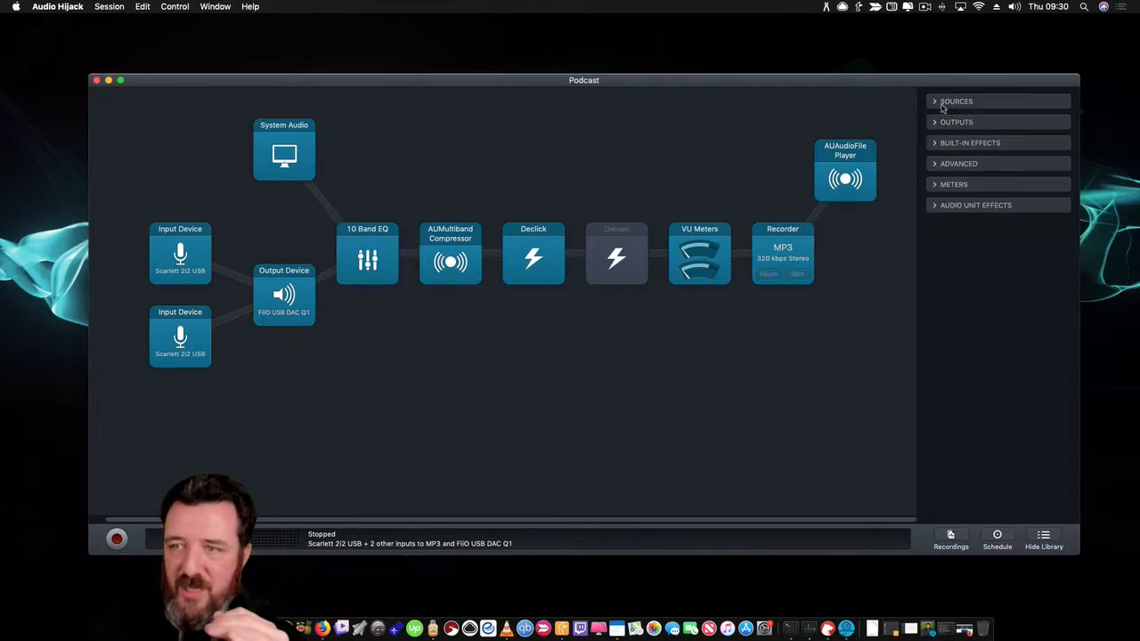
{"action": "left_click", "coordinate": [933, 103]}
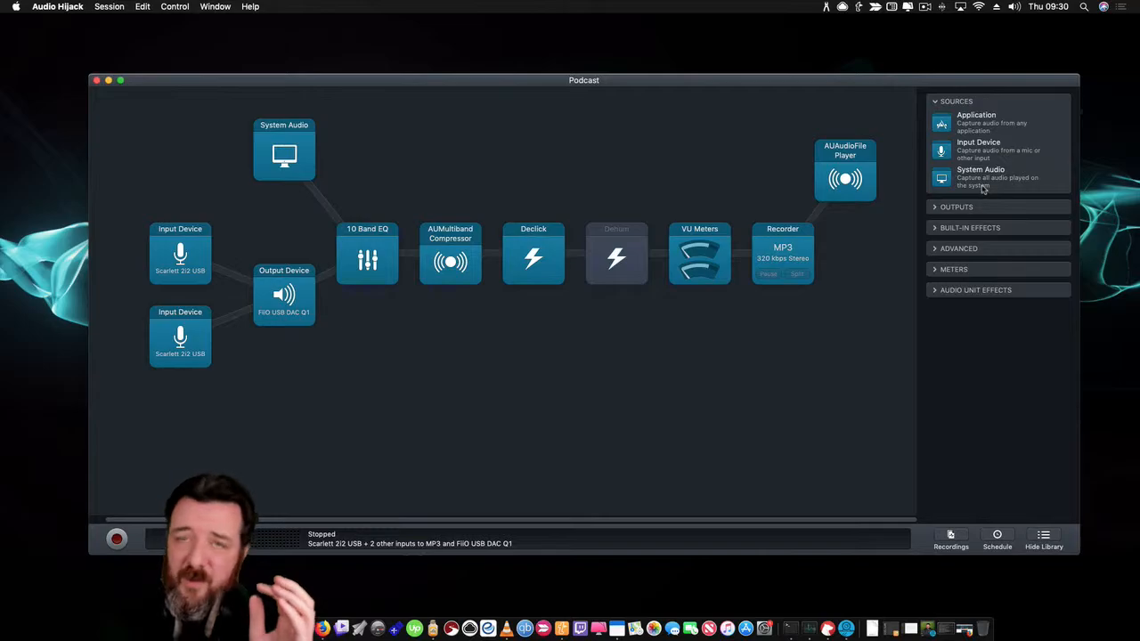
{"action": "left_click", "coordinate": [934, 102]}
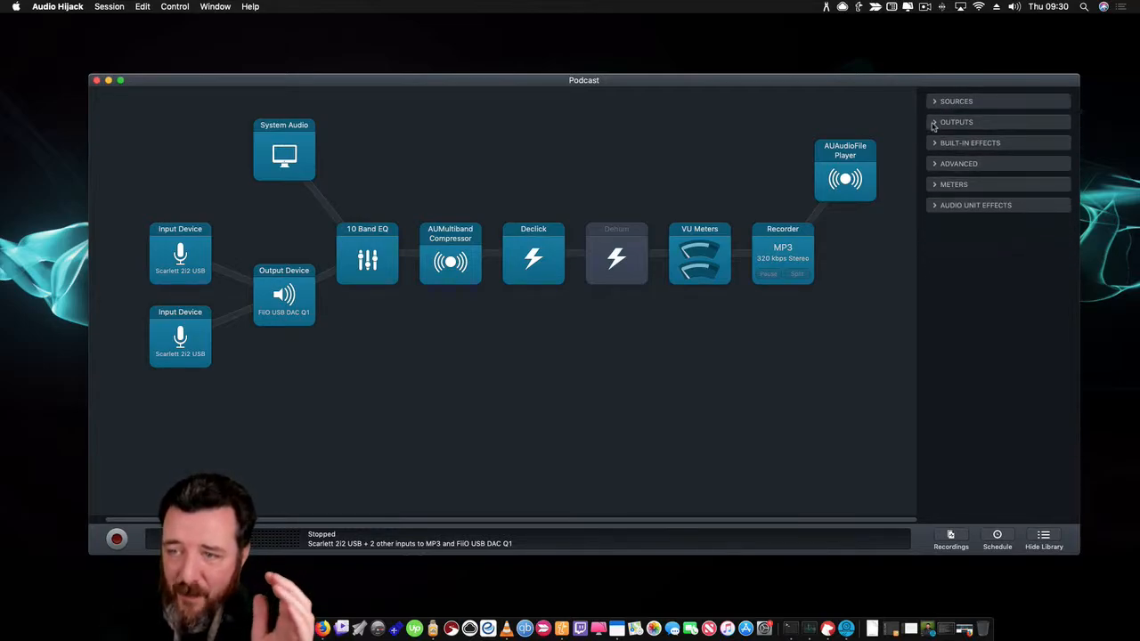
{"action": "left_click", "coordinate": [933, 123]}
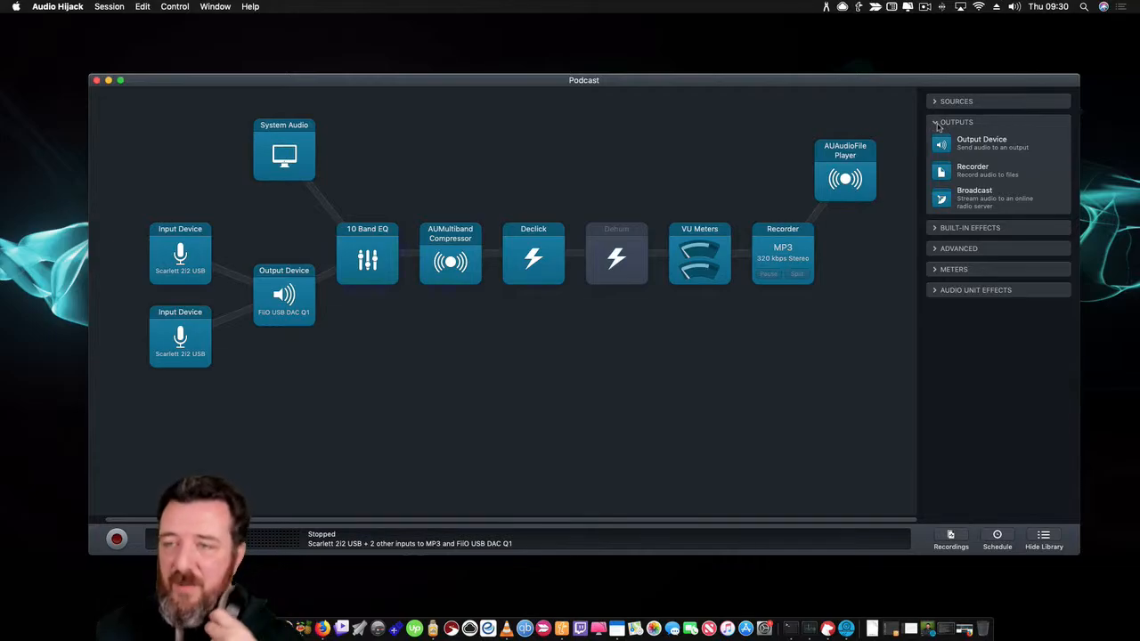
{"action": "left_click", "coordinate": [937, 125]}
- Review the blocks in the Built-In Effects, Advanced and Meters categories, and collapse all three again
{"action": "left_click", "coordinate": [937, 142]}
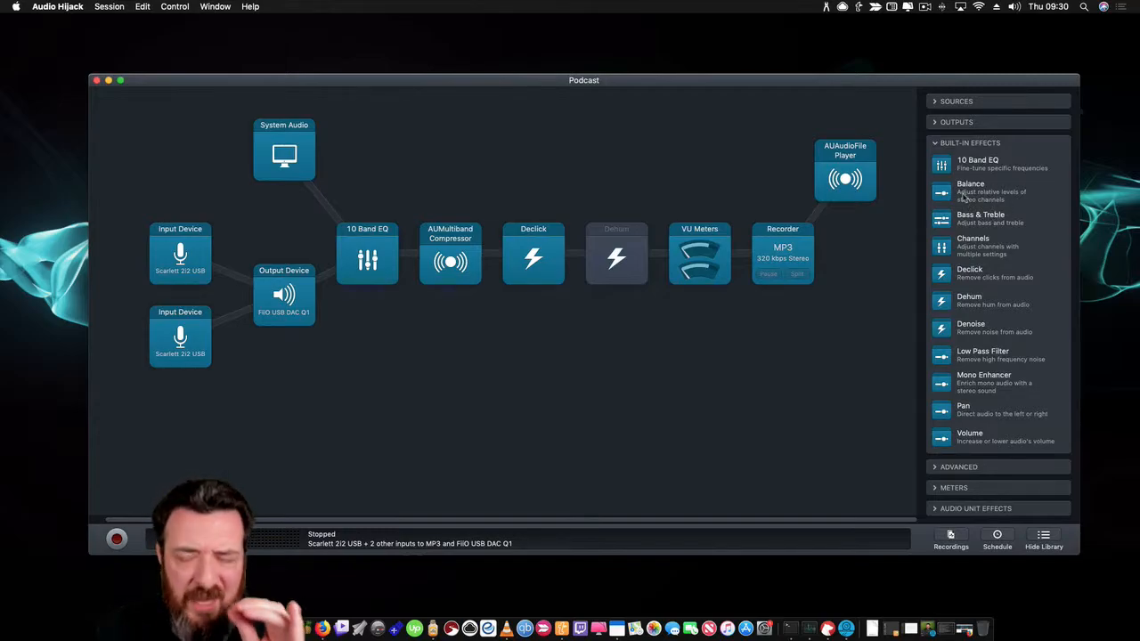
{"action": "left_click", "coordinate": [940, 143]}
{"action": "left_click", "coordinate": [936, 164]}
{"action": "left_click", "coordinate": [934, 165]}
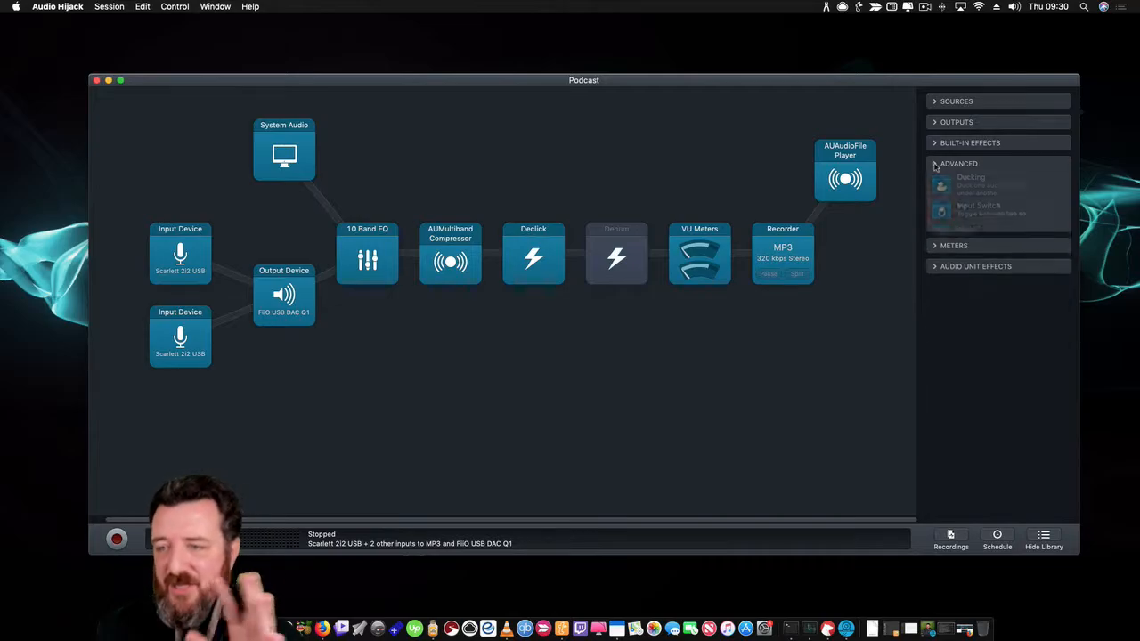
{"action": "left_click", "coordinate": [934, 185]}
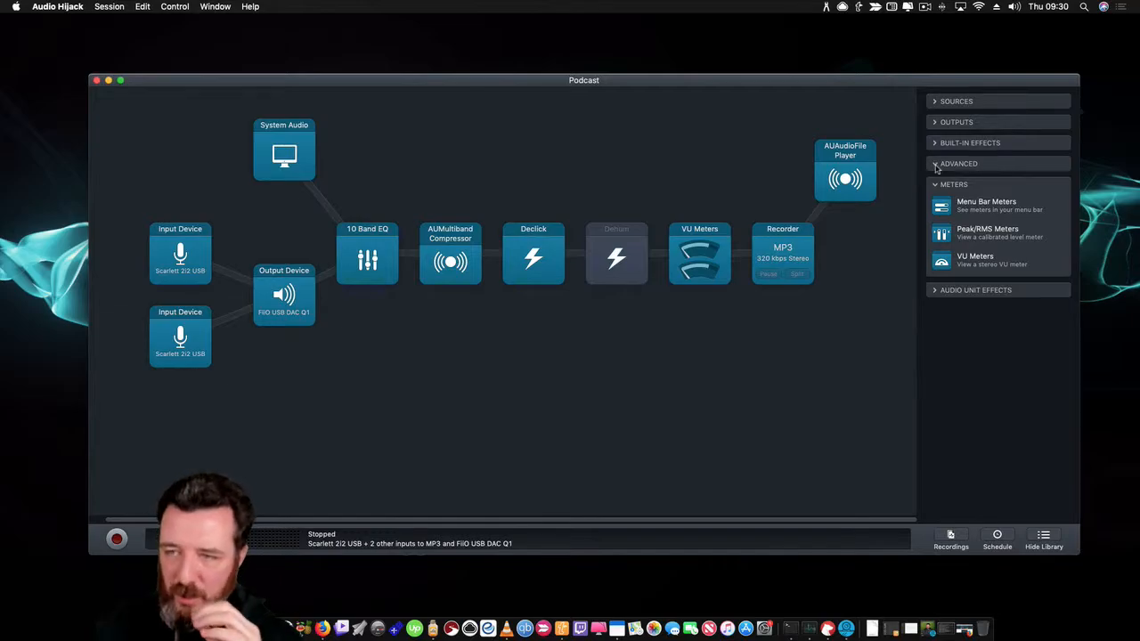
{"action": "left_click", "coordinate": [936, 166]}
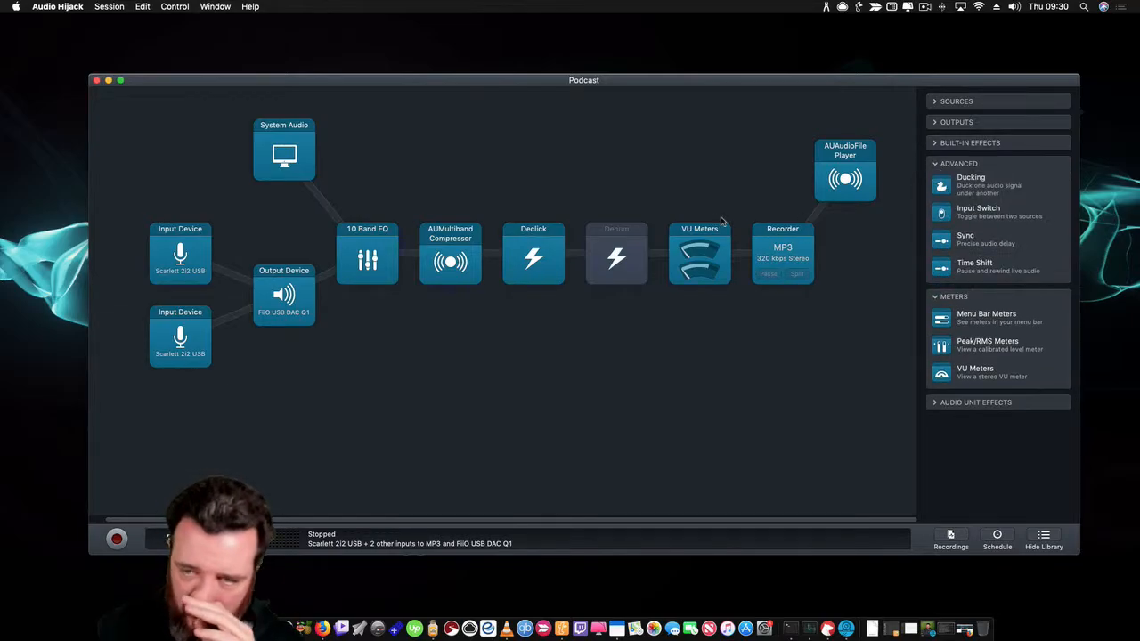
{"action": "left_click", "coordinate": [935, 166]}
{"action": "left_click", "coordinate": [943, 184]}
{"action": "left_click_drag", "start_coordinate": [831, 83], "coordinate": [840, 87]}
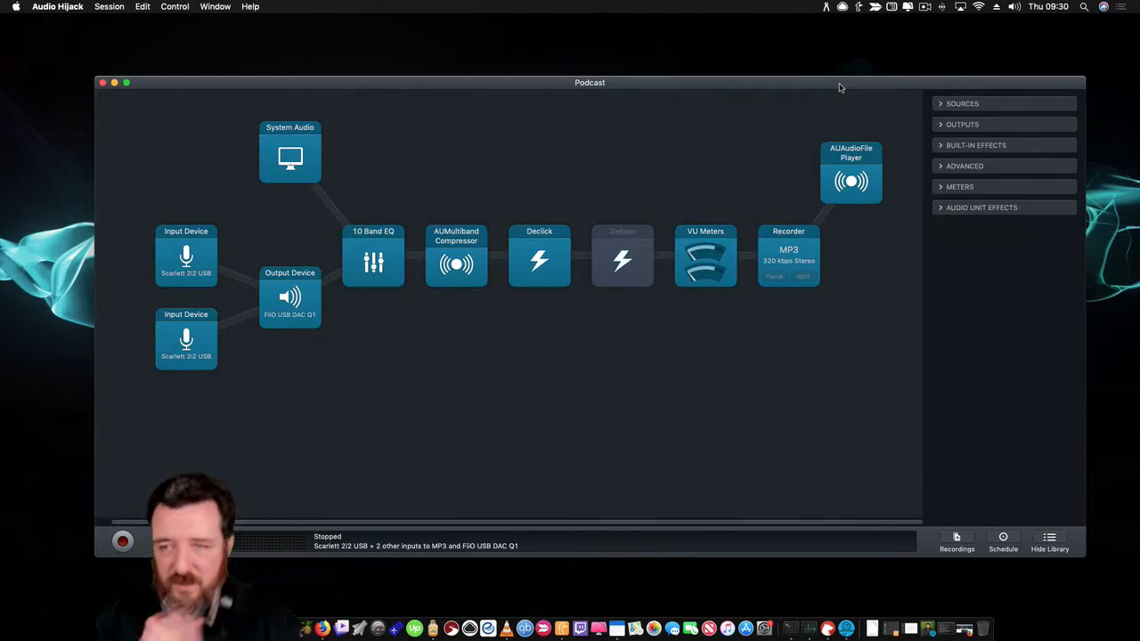
{"action": "left_click_drag", "start_coordinate": [770, 84], "coordinate": [760, 83]}
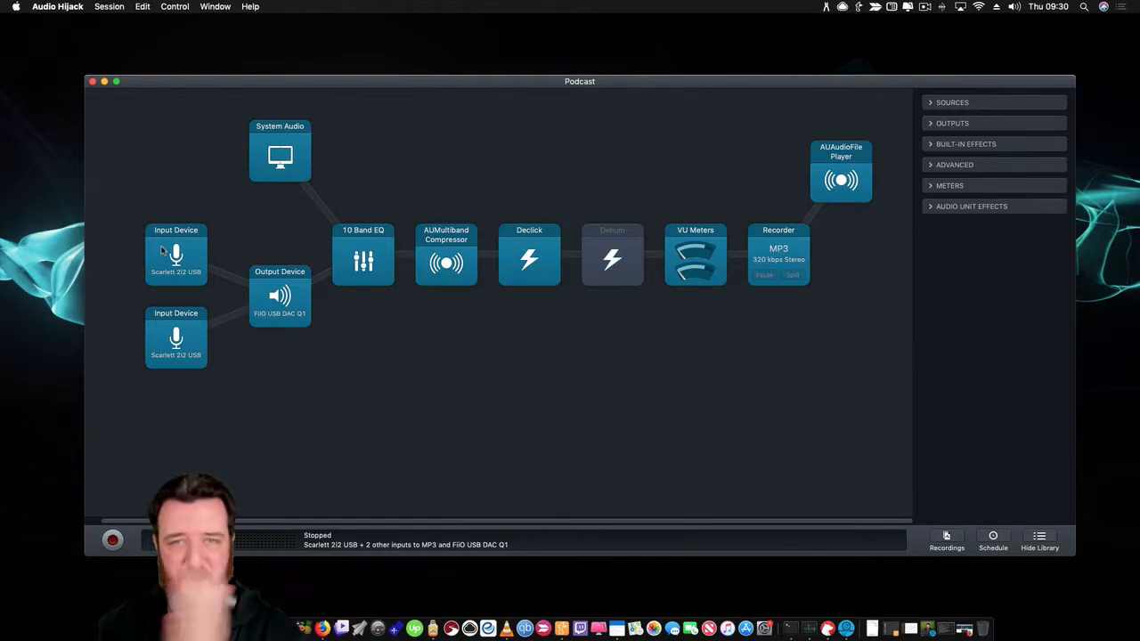
- Select both Scarlett 2i2 USB Input Device blocks and open the settings of the upper one
{"action": "left_click_drag", "start_coordinate": [133, 164], "coordinate": [189, 435]}
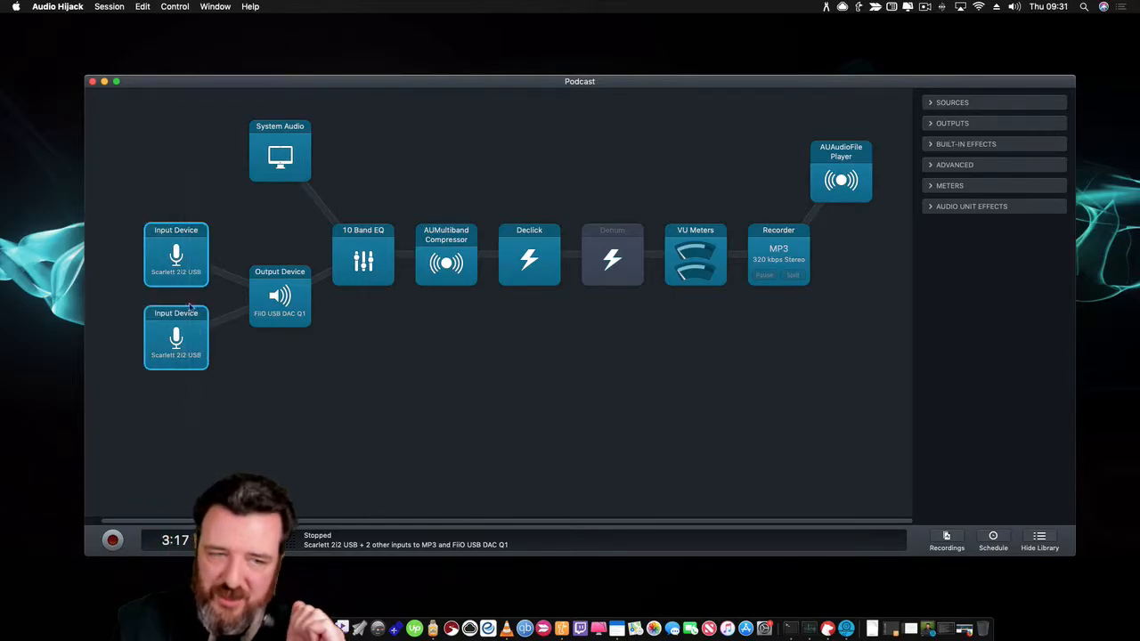
{"action": "left_click", "coordinate": [176, 258]}
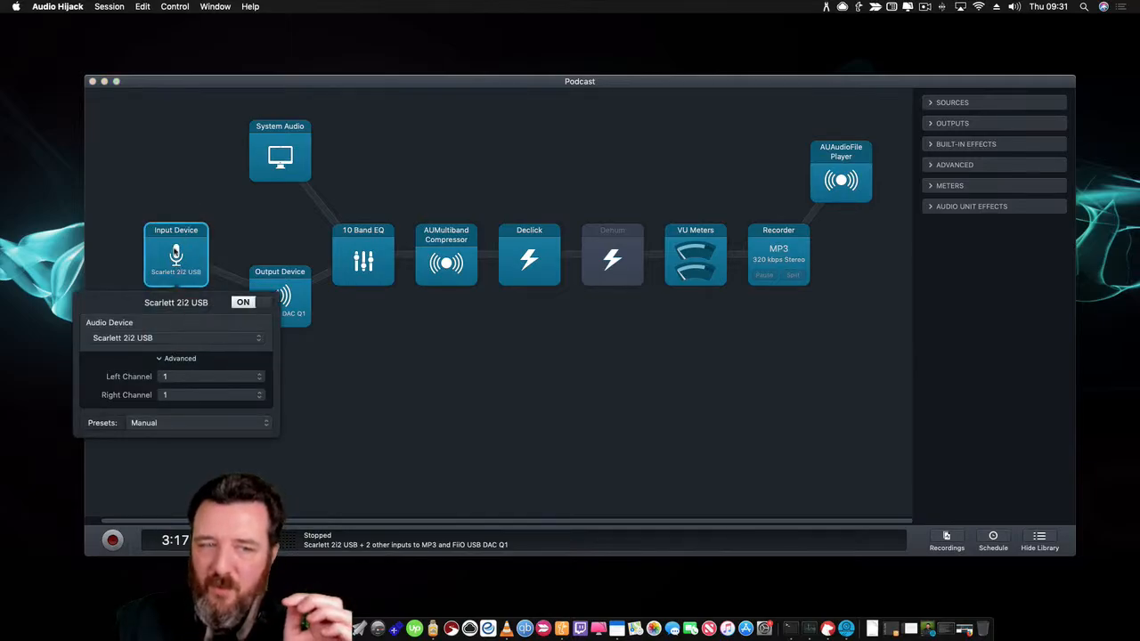
{"action": "left_click", "coordinate": [134, 191]}
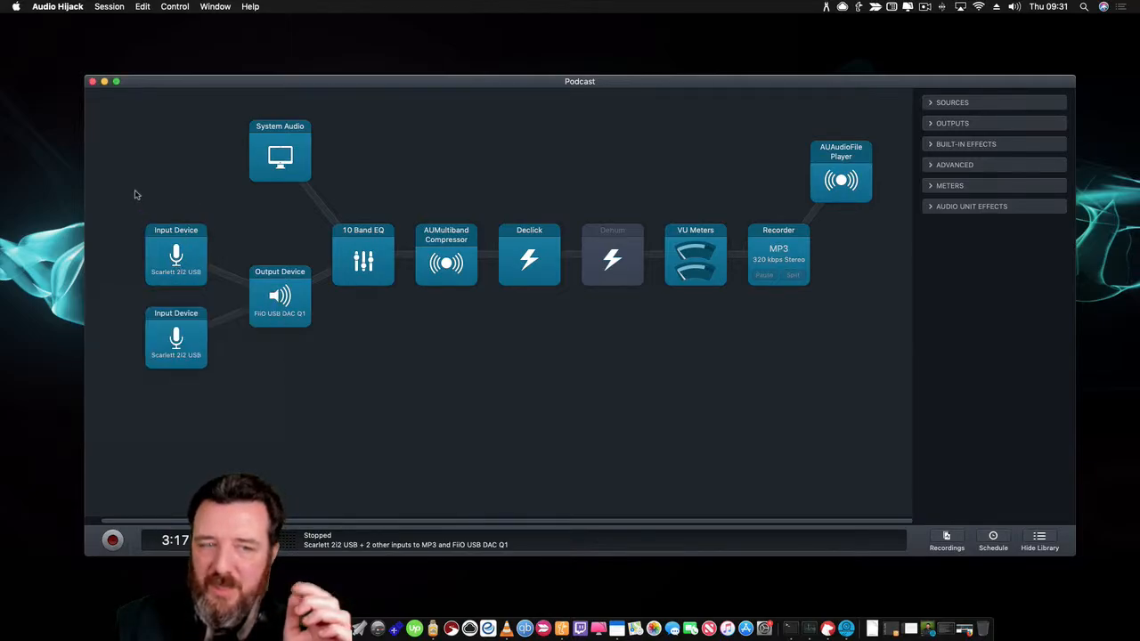
{"action": "left_click", "coordinate": [178, 256]}
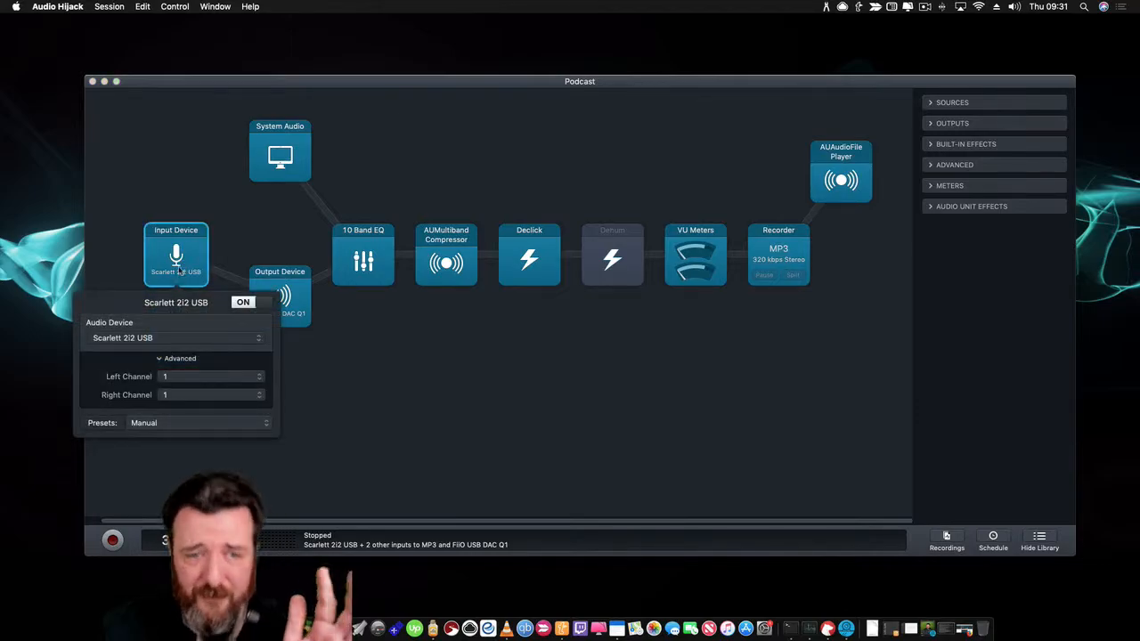
- Toggle the upper Input Device block off and on repeatedly, leave it on, and close its settings
{"action": "left_click", "coordinate": [247, 304]}
{"action": "left_click", "coordinate": [245, 305]}
{"action": "left_click", "coordinate": [247, 306]}
{"action": "left_click", "coordinate": [250, 306]}
{"action": "left_click", "coordinate": [254, 307]}
{"action": "left_click", "coordinate": [253, 307]}
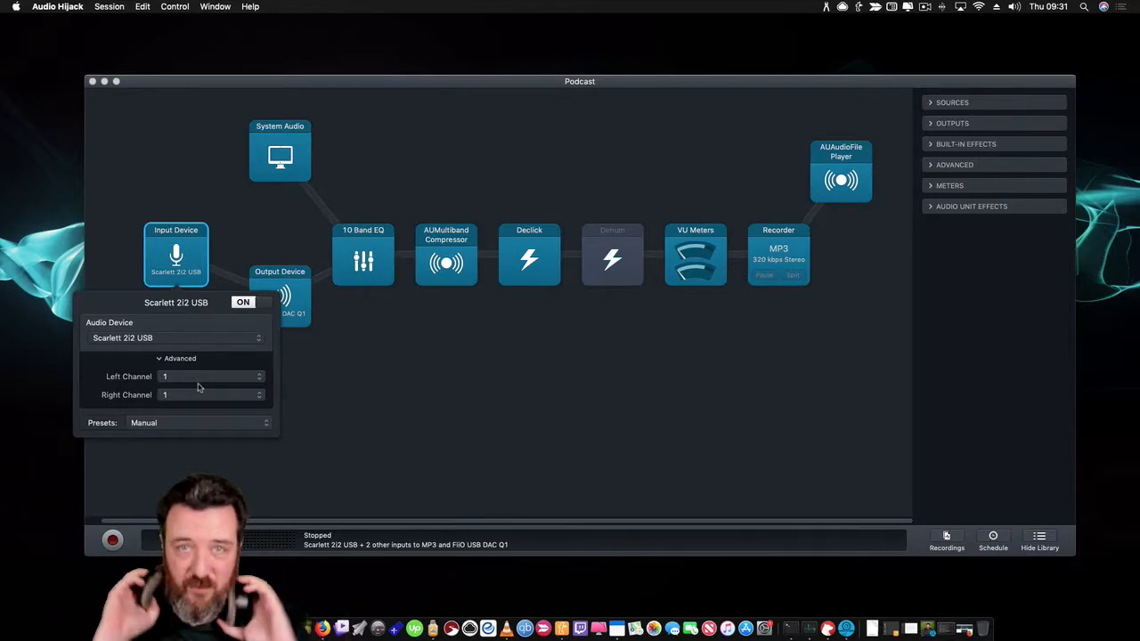
{"action": "left_click", "coordinate": [379, 430]}
- Compare the audio device and channel assignments of the upper and lower Input Device blocks
{"action": "left_click", "coordinate": [185, 274]}
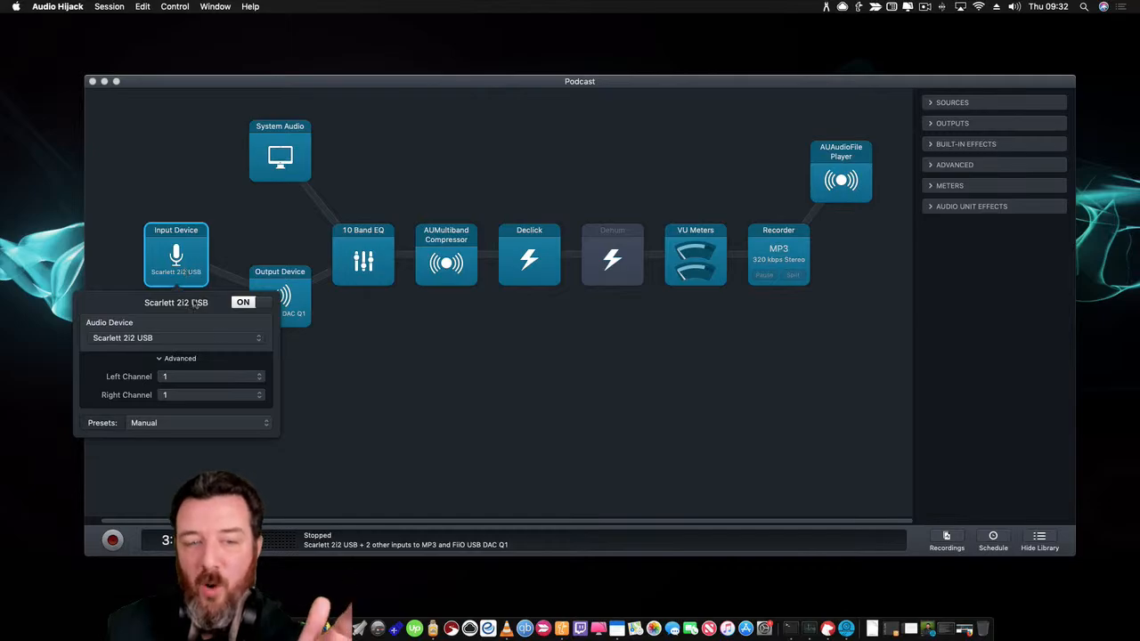
{"action": "left_click", "coordinate": [309, 392]}
{"action": "left_click", "coordinate": [175, 348]}
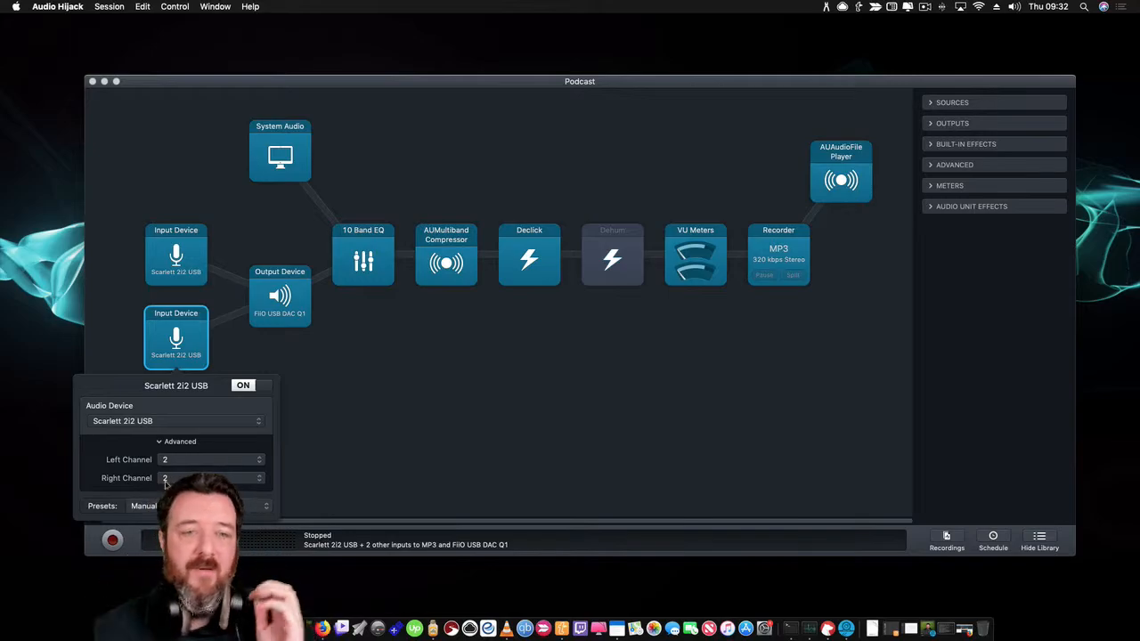
{"action": "left_click", "coordinate": [374, 421]}
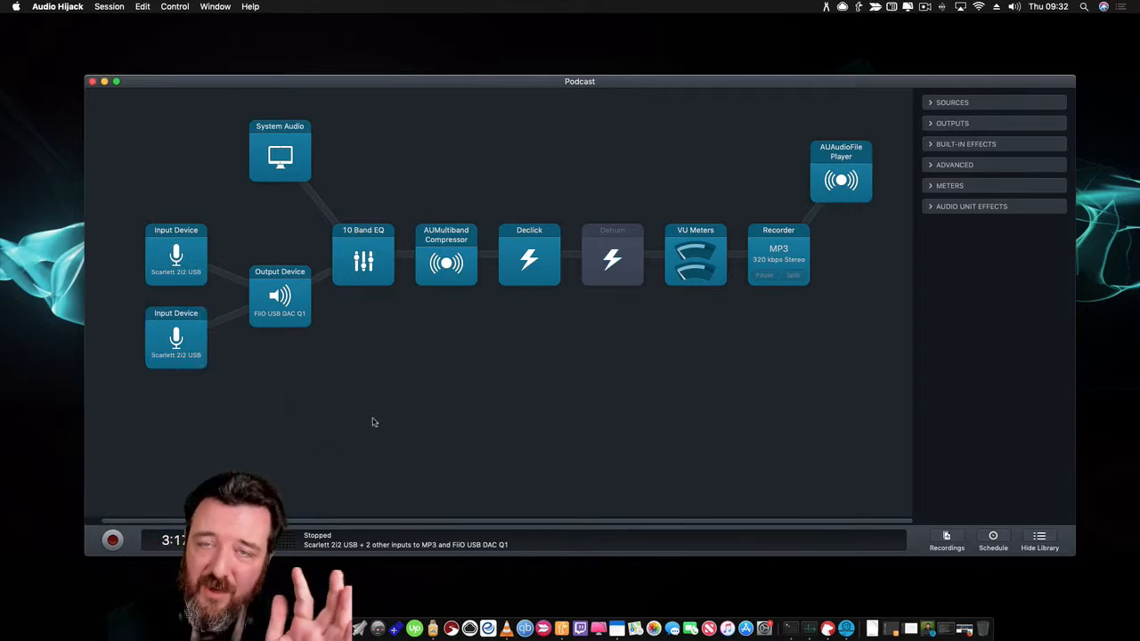
- View the left channel choices of the upper Input Device block without changing them, and close its settings
{"action": "left_click", "coordinate": [171, 273]}
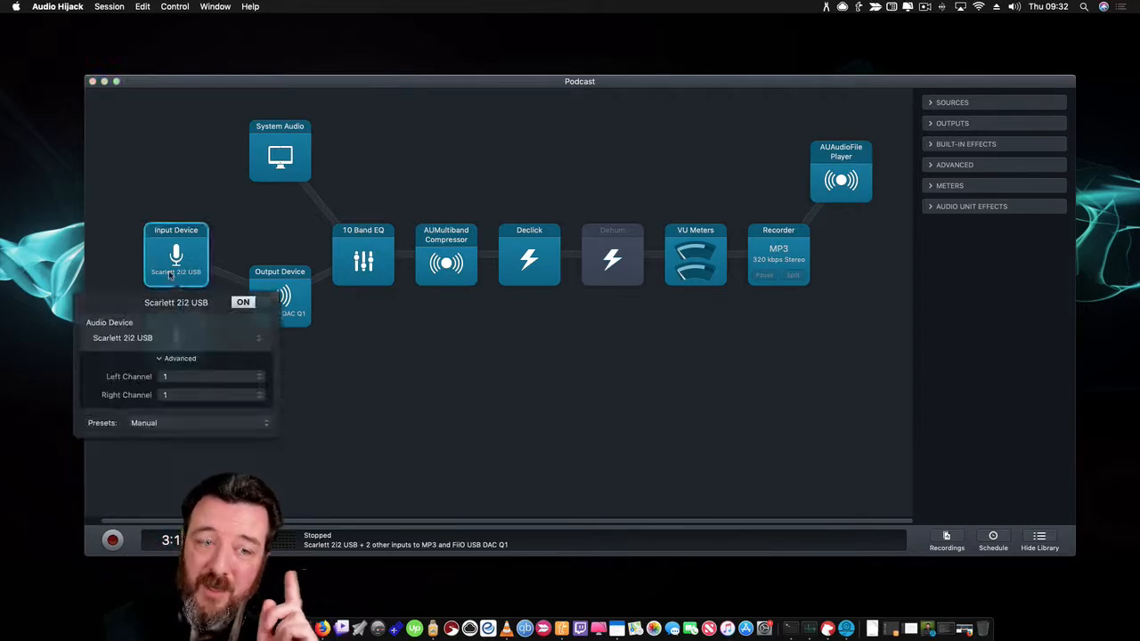
{"action": "left_click", "coordinate": [180, 379]}
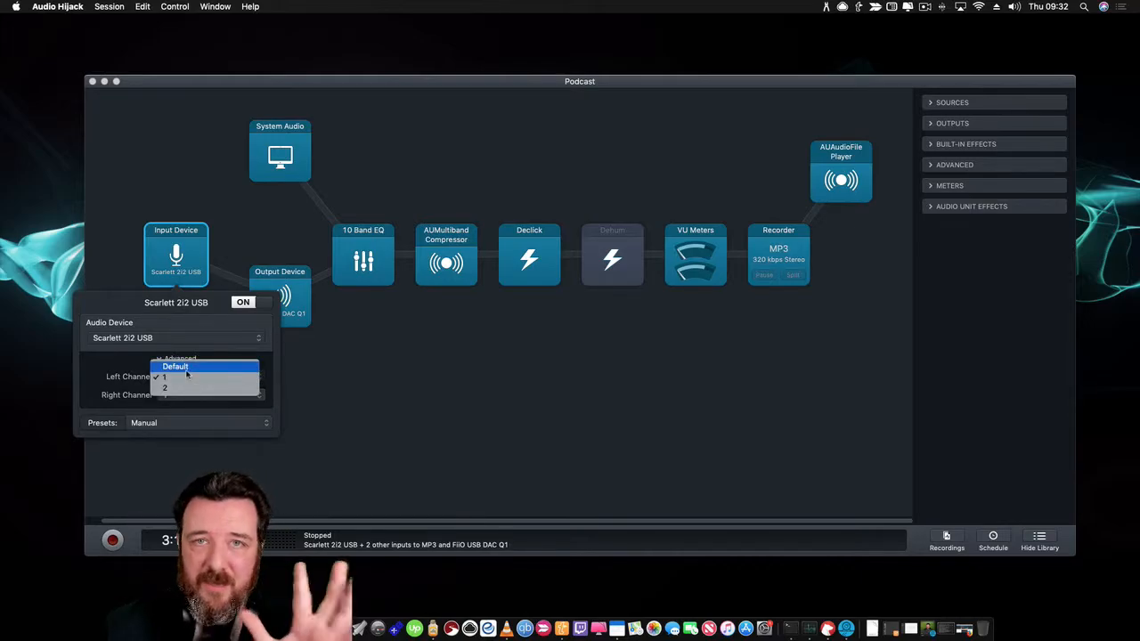
{"action": "left_click", "coordinate": [338, 380]}
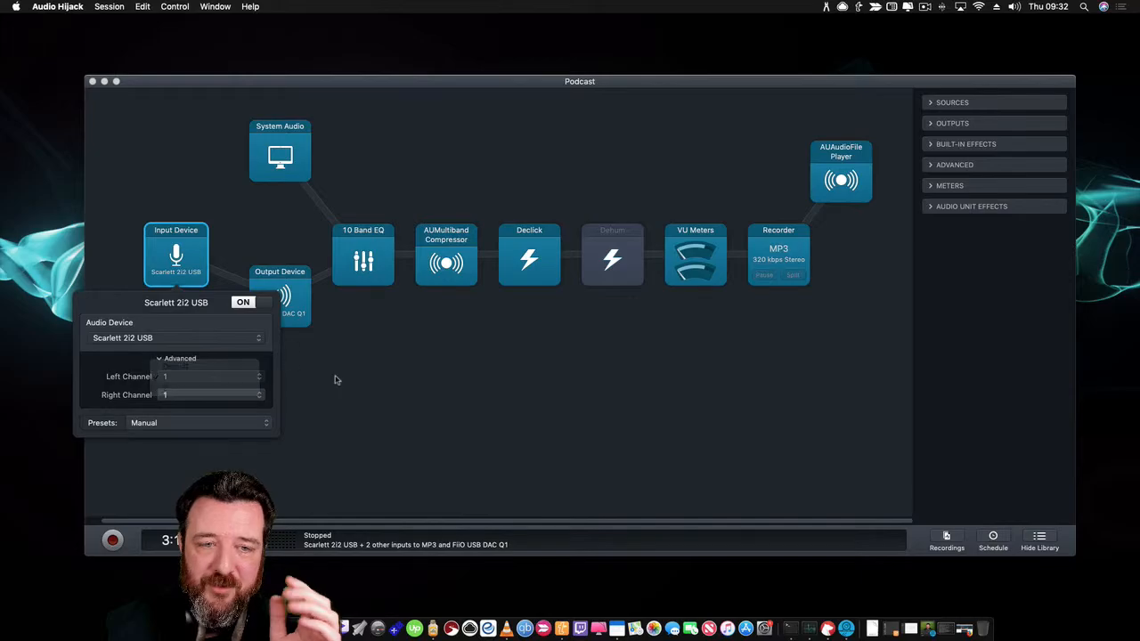
{"action": "left_click", "coordinate": [297, 436]}
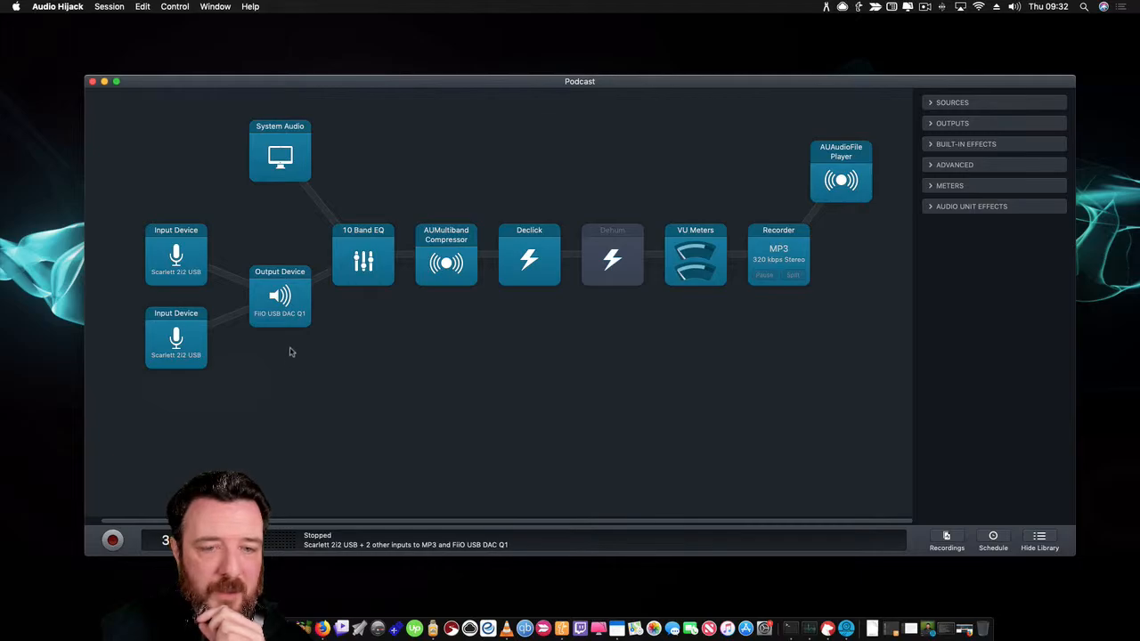
- Select and deselect the Output Device block, and toggle the System Audio block off and back on
{"action": "left_click", "coordinate": [281, 276]}
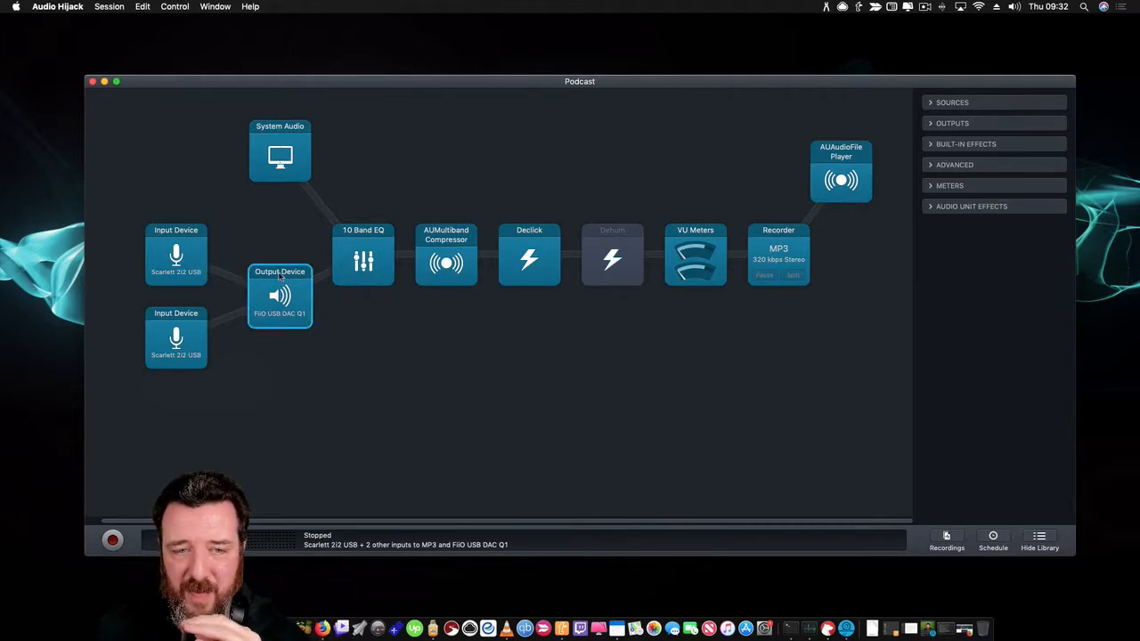
{"action": "left_click", "coordinate": [402, 352]}
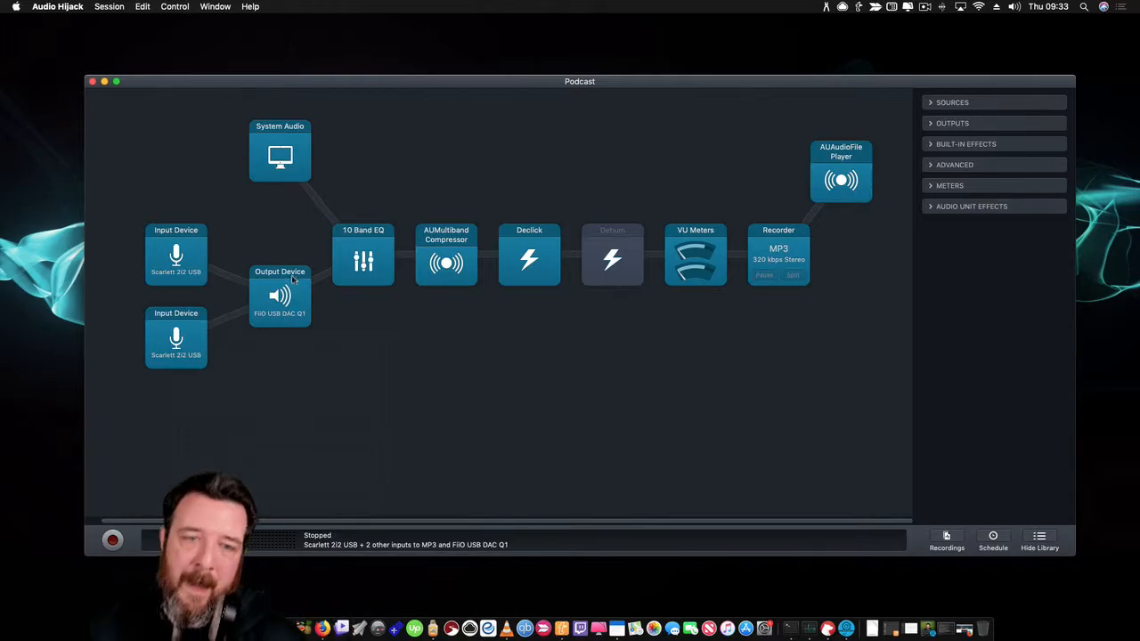
{"action": "right_click", "coordinate": [287, 158]}
{"action": "left_click", "coordinate": [295, 164]}
{"action": "right_click", "coordinate": [288, 164]}
{"action": "left_click", "coordinate": [291, 164]}
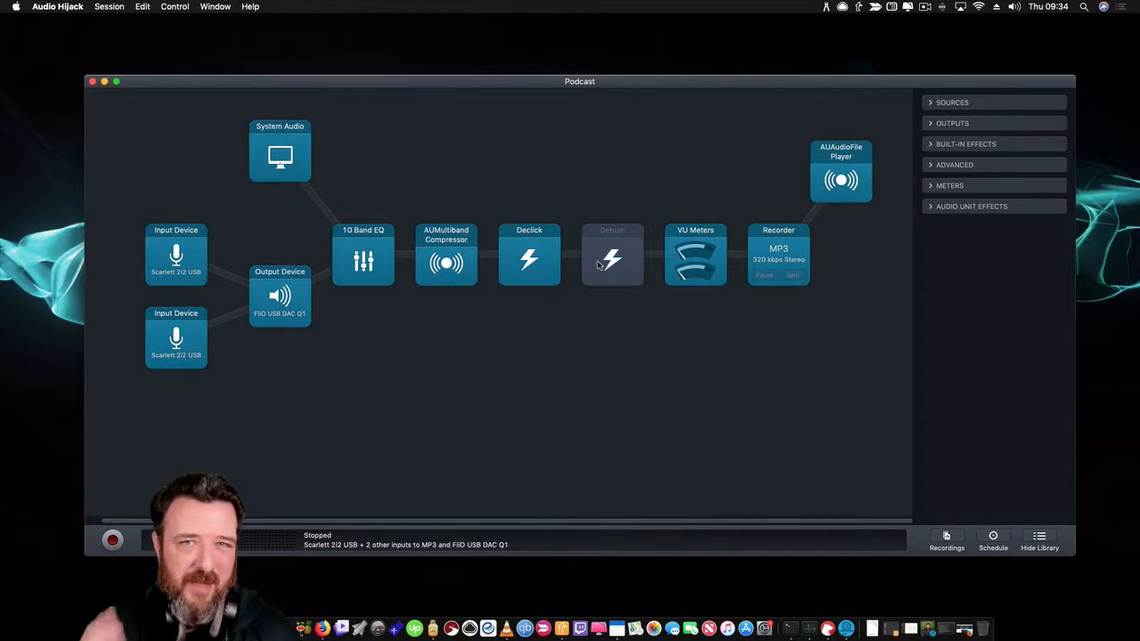
- Review the settings of the 10 Band EQ, AUMultiband Compressor and Declick blocks in turn, closing each without changes
{"action": "left_click", "coordinate": [383, 282]}
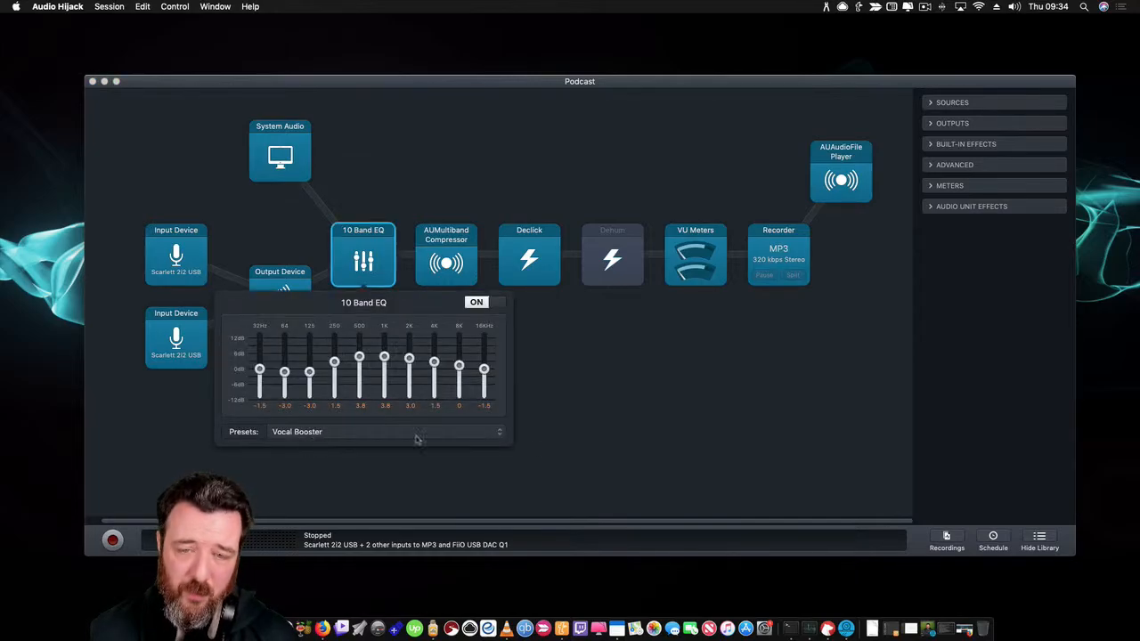
{"action": "left_click", "coordinate": [575, 445]}
{"action": "left_click", "coordinate": [461, 279]}
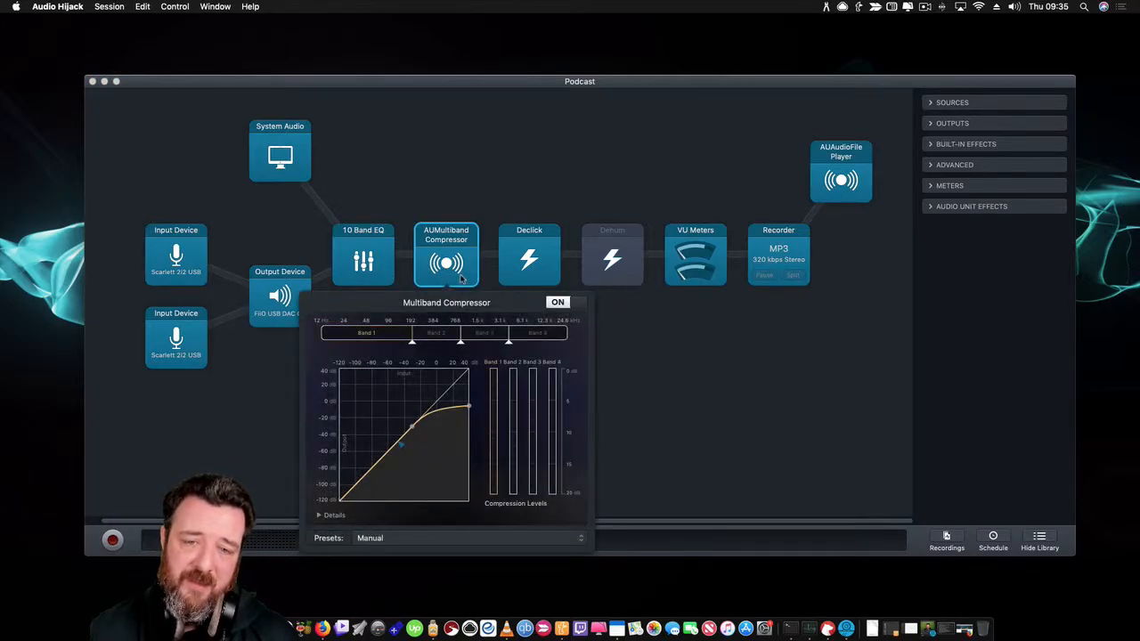
{"action": "left_click", "coordinate": [628, 383]}
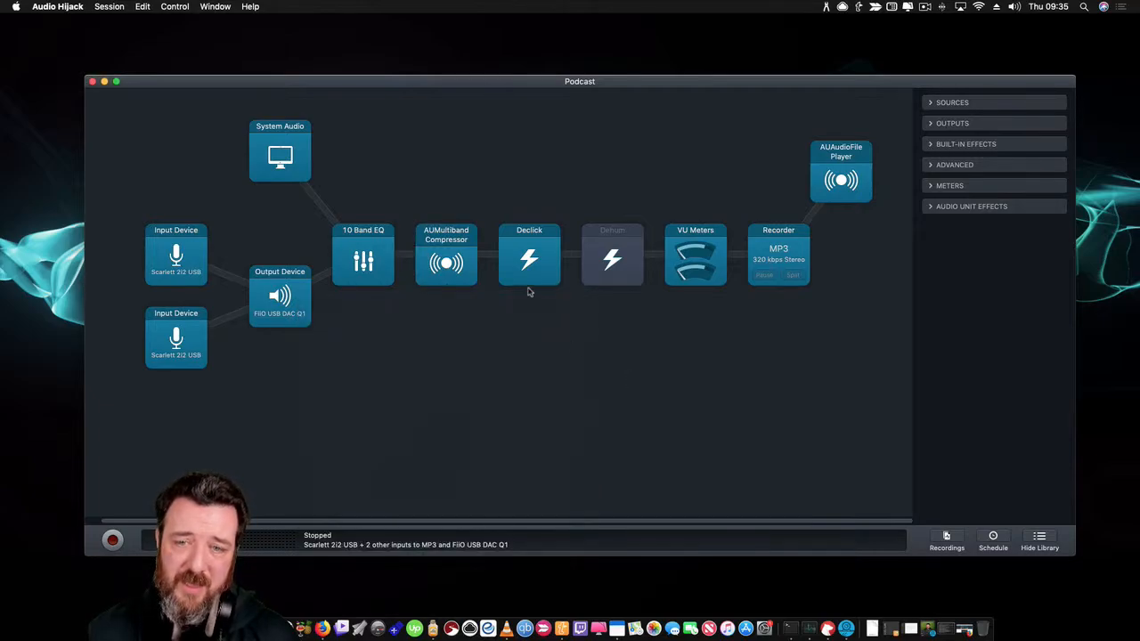
{"action": "left_click", "coordinate": [532, 282]}
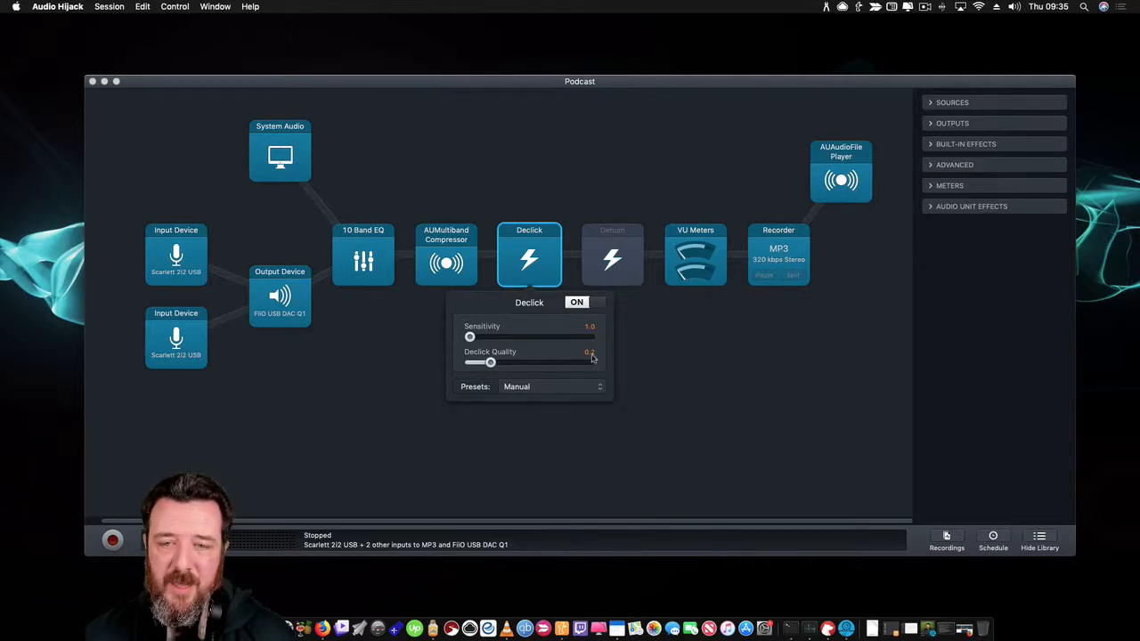
{"action": "left_click", "coordinate": [663, 349]}
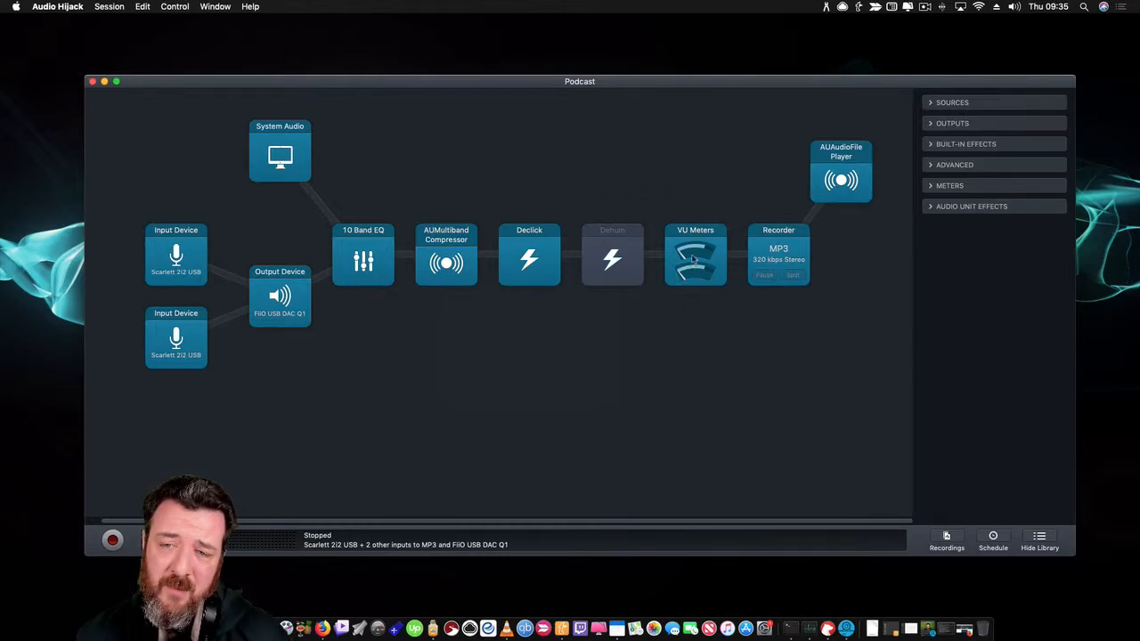
- Record a test of about 18 seconds through the session's block chain and stop the recording
{"action": "left_click", "coordinate": [114, 534]}
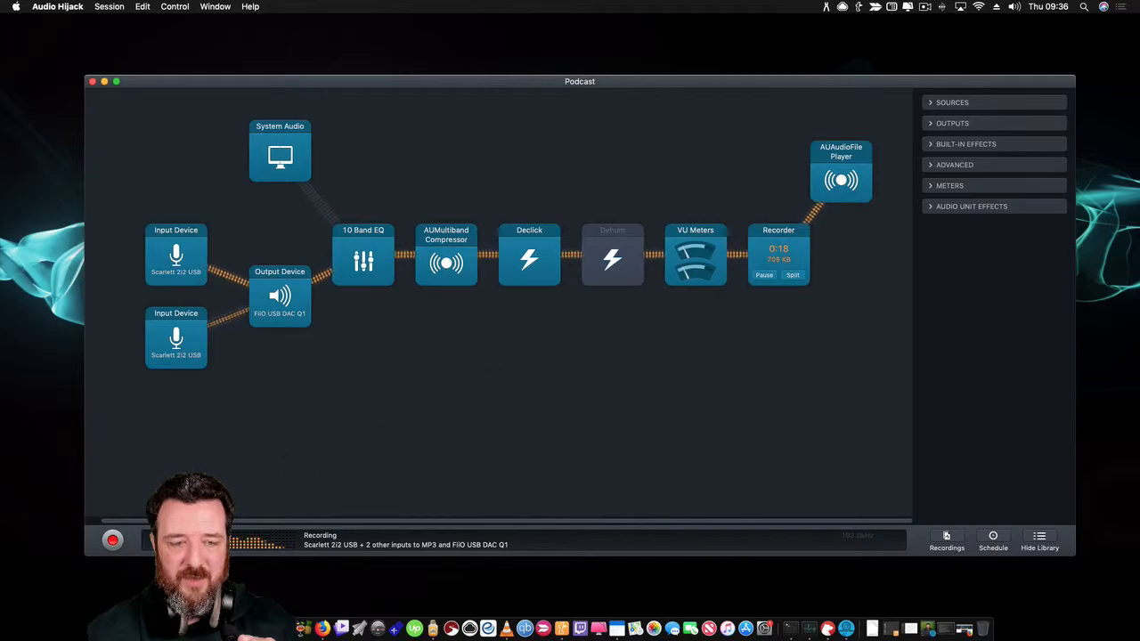
{"action": "left_click", "coordinate": [112, 539]}
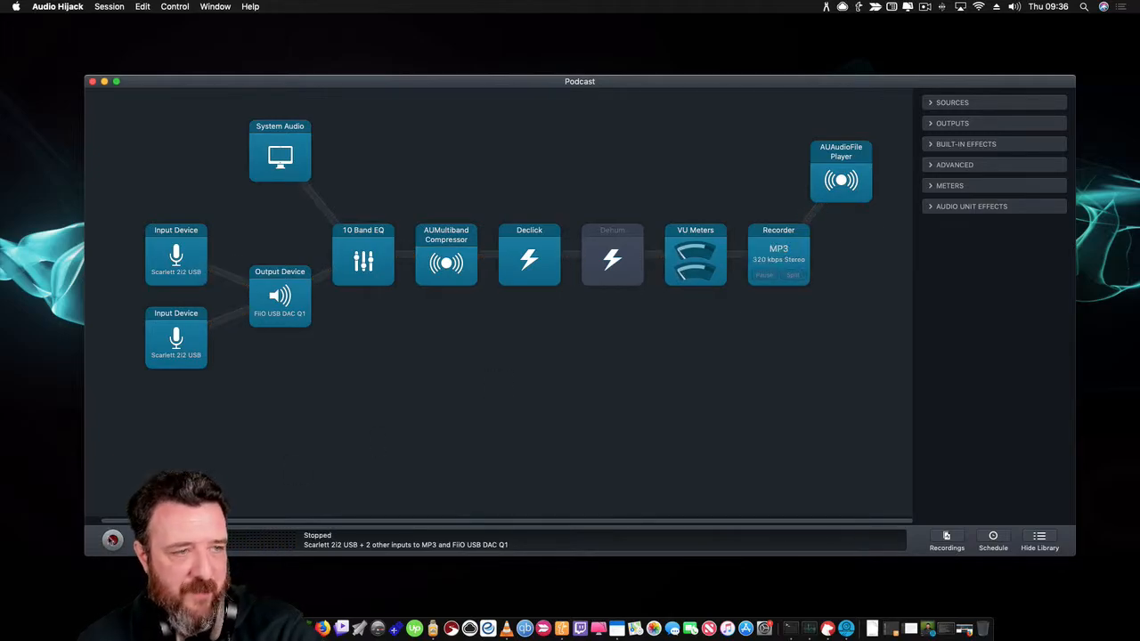
- Open the Recorder block's settings and review the available recording formats, keeping MP3
{"action": "right_click", "coordinate": [783, 252]}
{"action": "left_click", "coordinate": [775, 252]}
{"action": "left_click", "coordinate": [776, 252]}
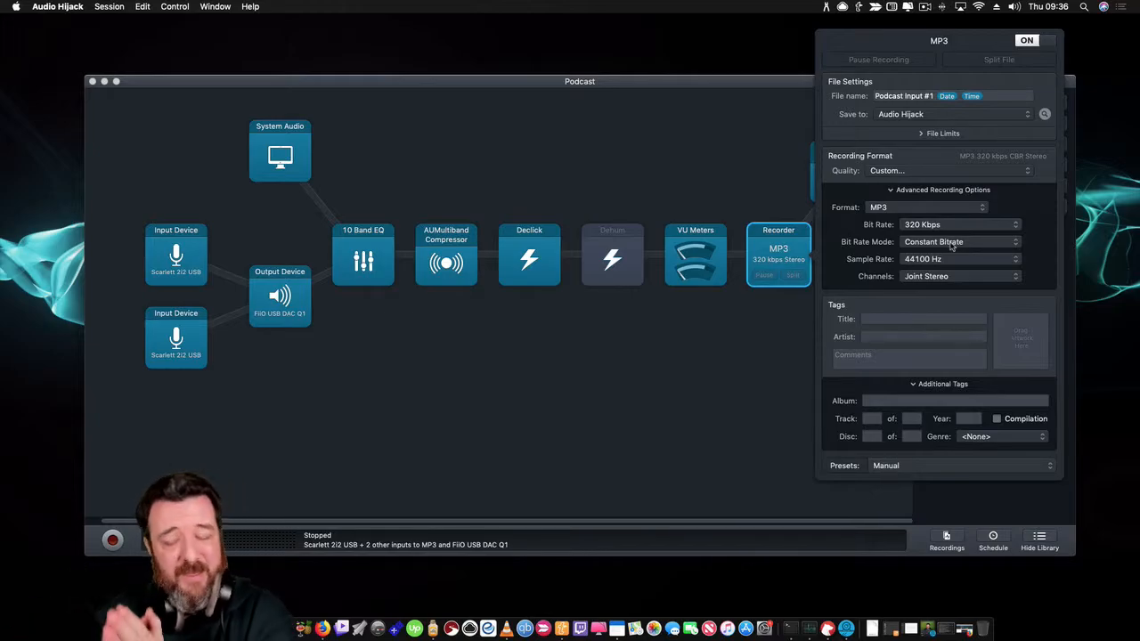
{"action": "left_click", "coordinate": [905, 210]}
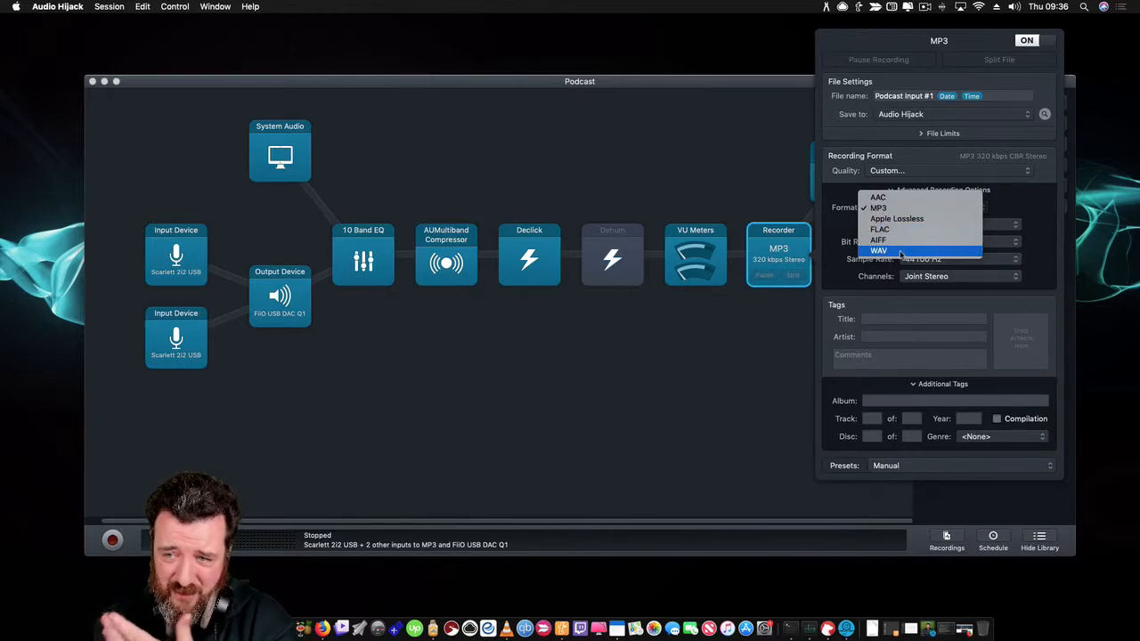
{"action": "left_click", "coordinate": [1025, 205]}
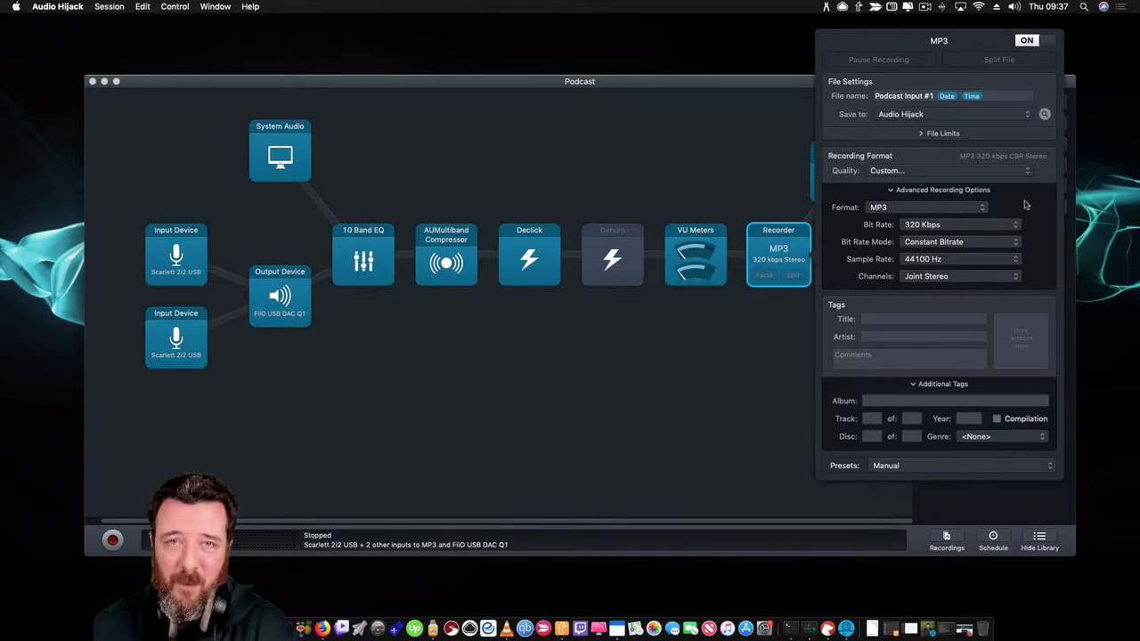
{"action": "left_click", "coordinate": [963, 210]}
{"action": "left_click", "coordinate": [1027, 205]}
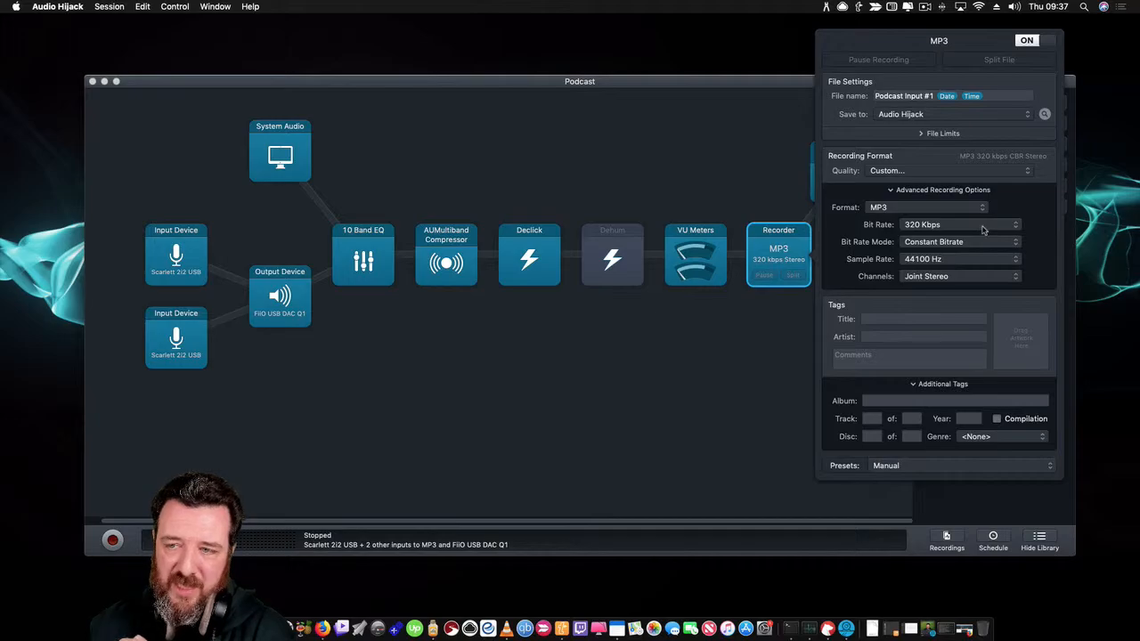
- Review the Recorder's bit rate mode and sample rate choices without changing them, and close its settings
{"action": "left_click", "coordinate": [923, 249]}
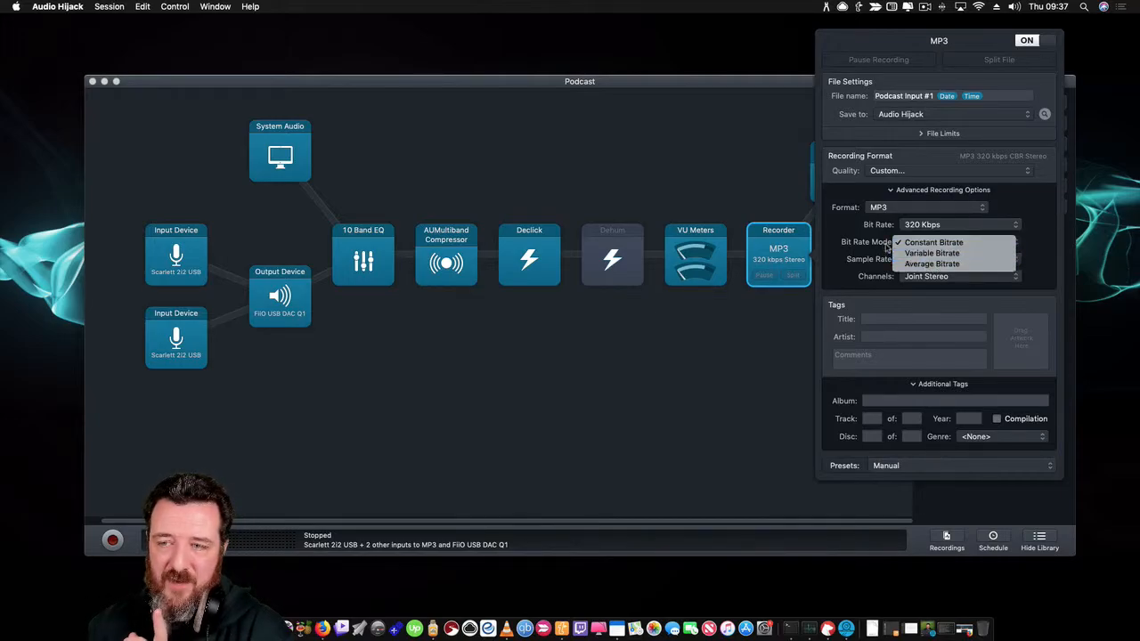
{"action": "left_click", "coordinate": [886, 248]}
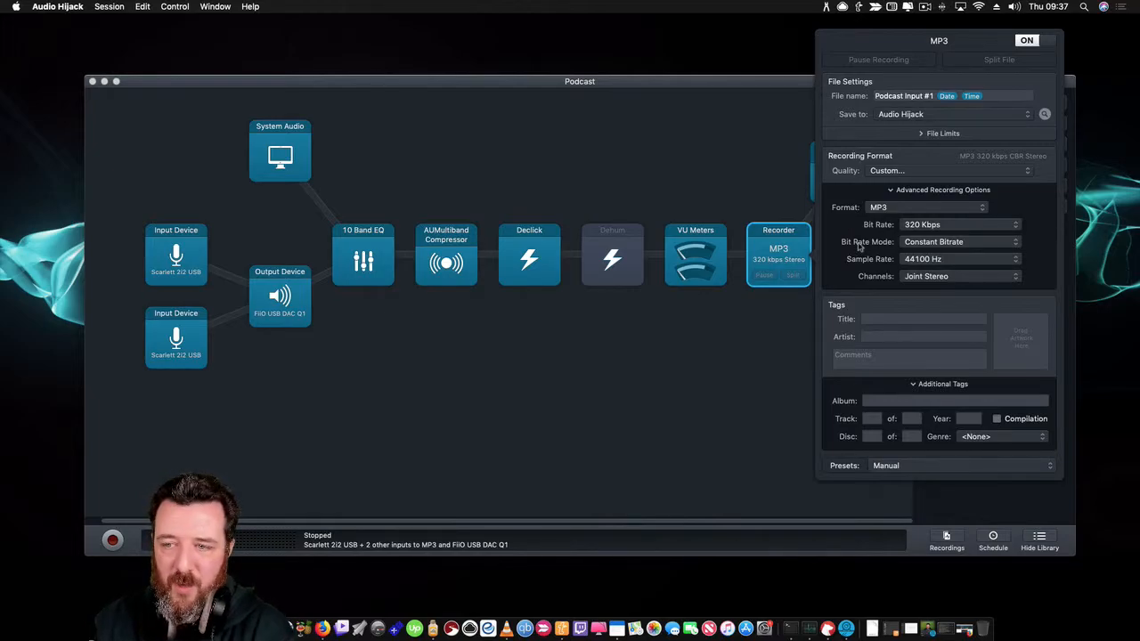
{"action": "left_click", "coordinate": [917, 263]}
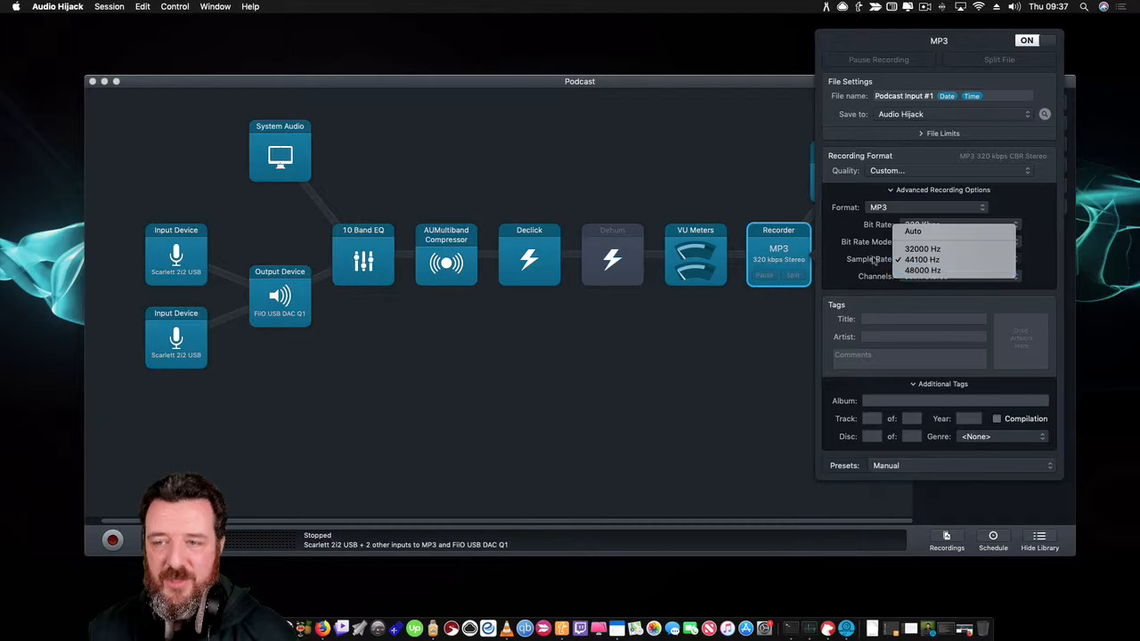
{"action": "left_click", "coordinate": [847, 234]}
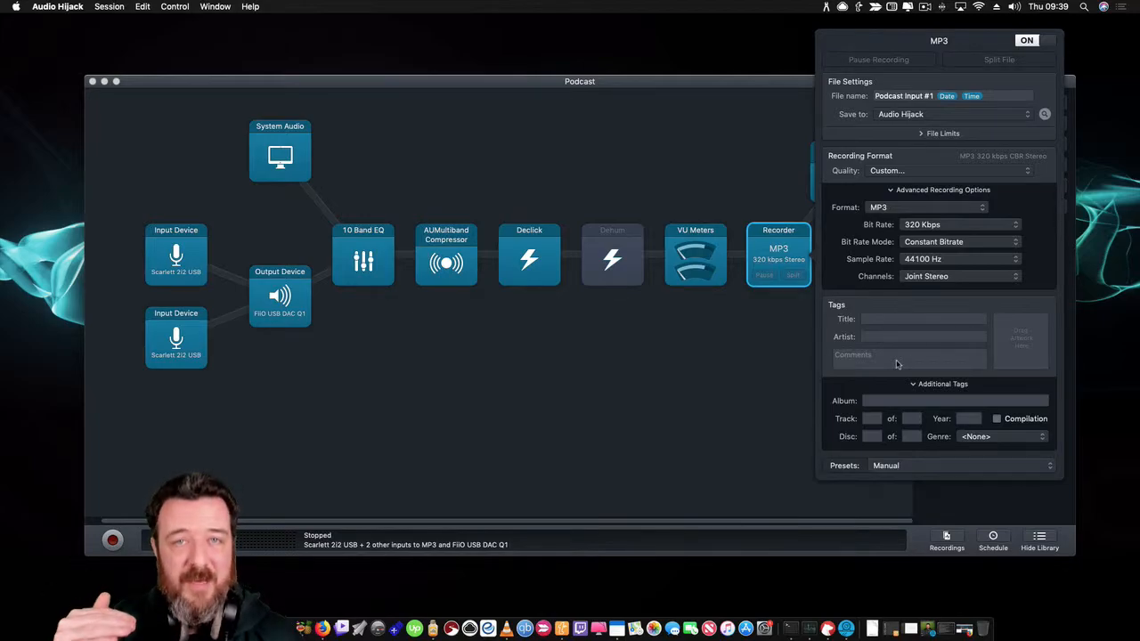
{"action": "left_click", "coordinate": [722, 143]}
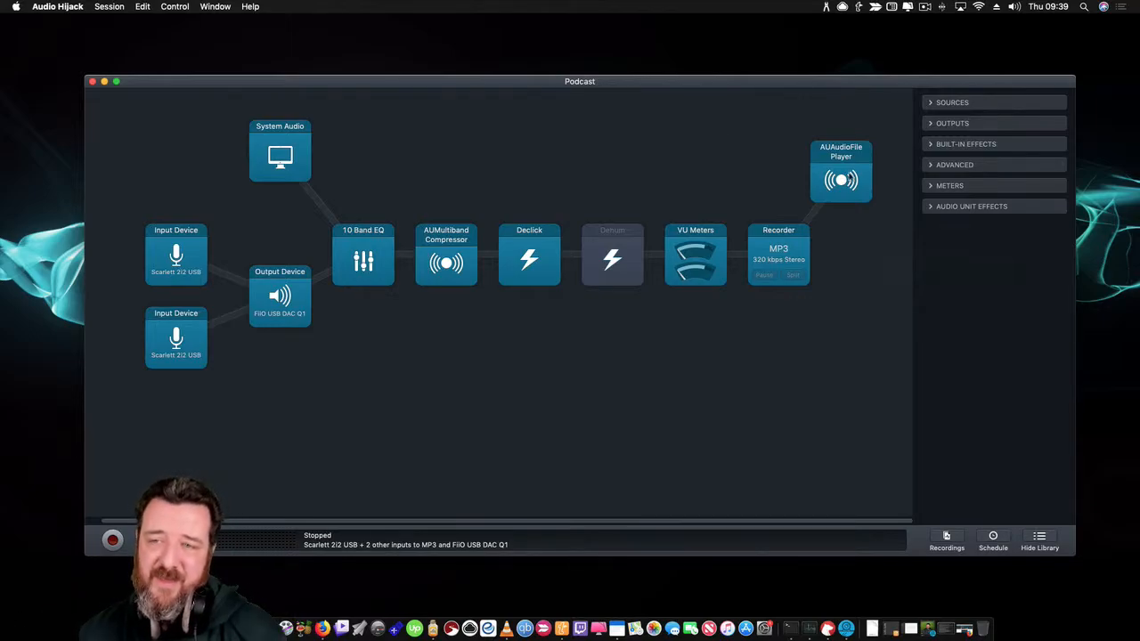
- Examine the audio file list and playback controls of the AUAudioFilePlayer block, and close its settings
{"action": "left_click", "coordinate": [860, 158]}
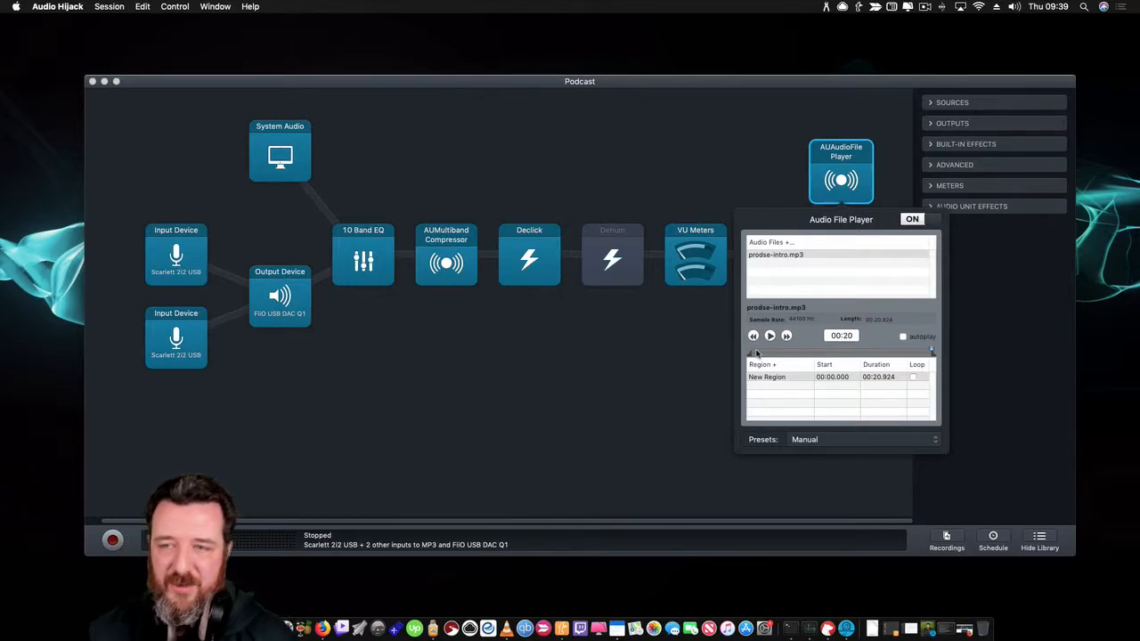
{"action": "left_click", "coordinate": [732, 195]}
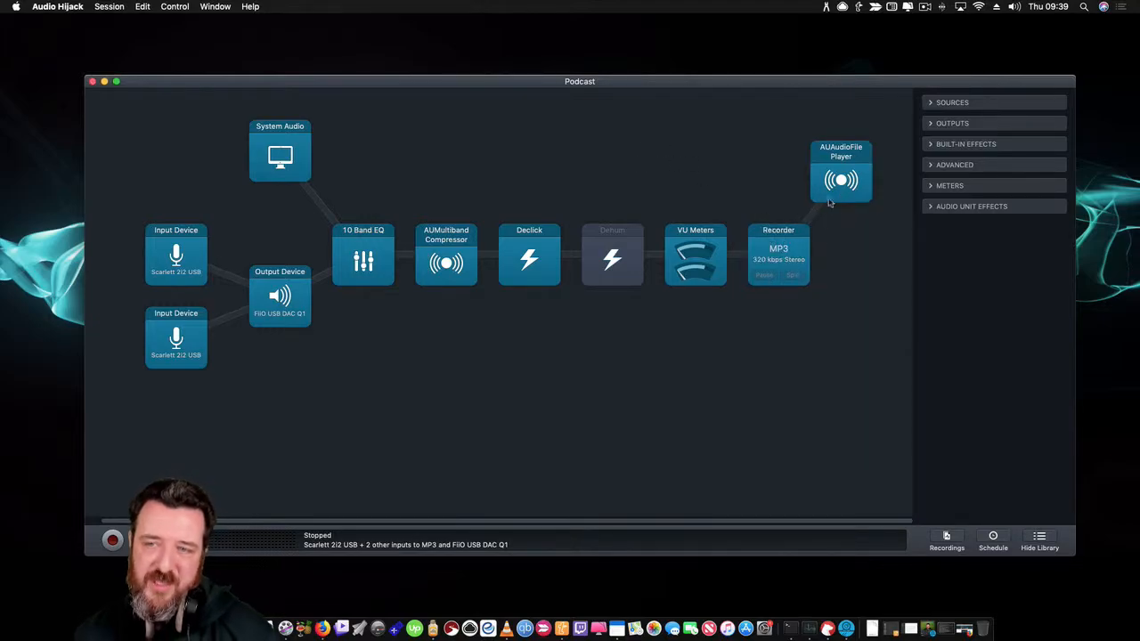